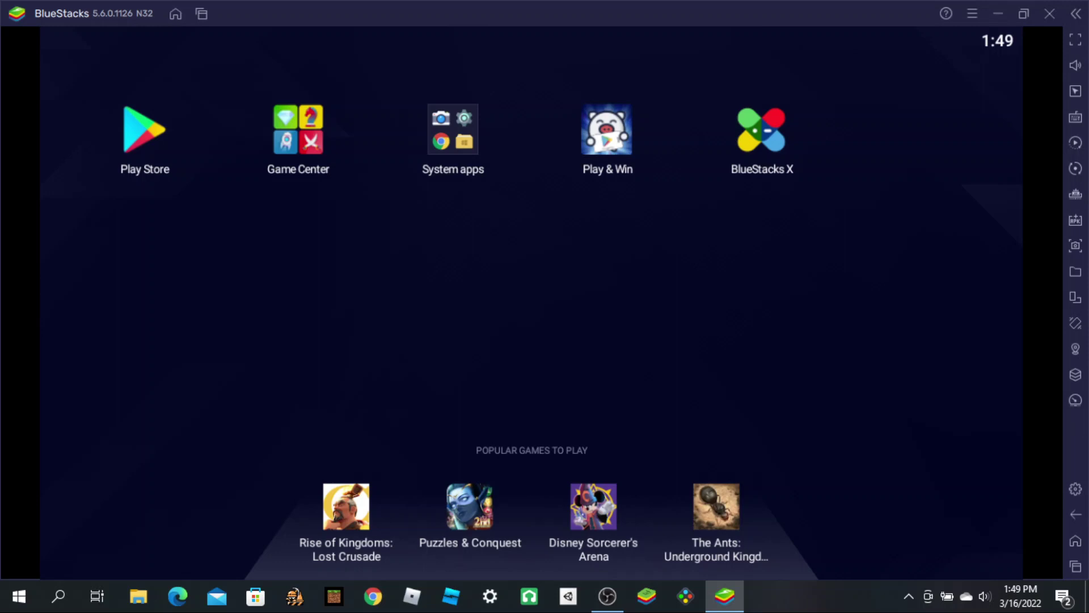
# Step: Search for cliffjumper38 in the Chrome system app and open the Cliffjumper38 YouTube channel from the results
pyautogui.click(452, 130)
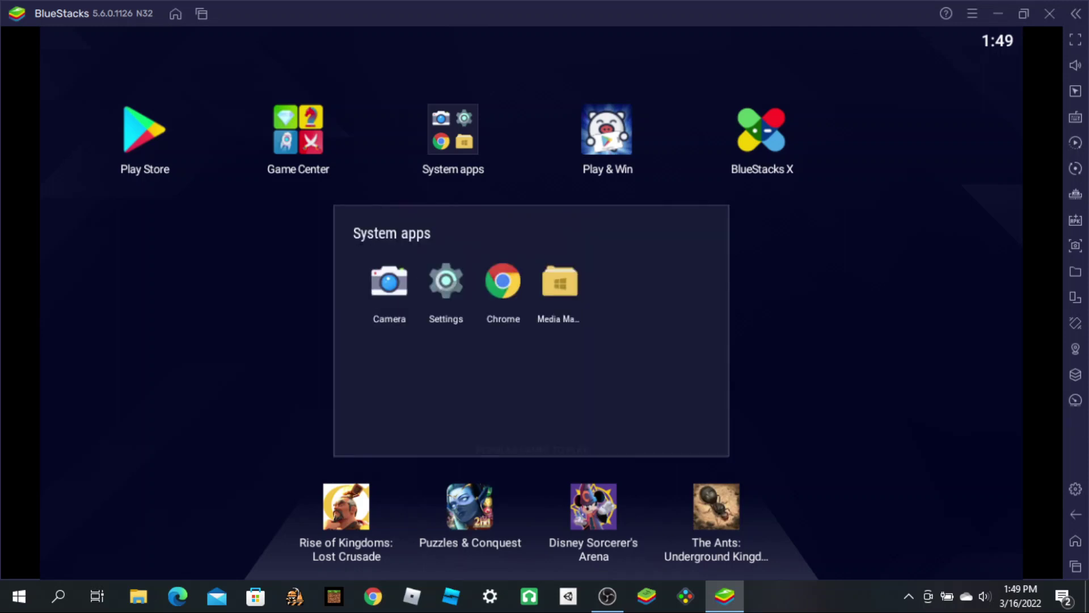
pyautogui.click(503, 282)
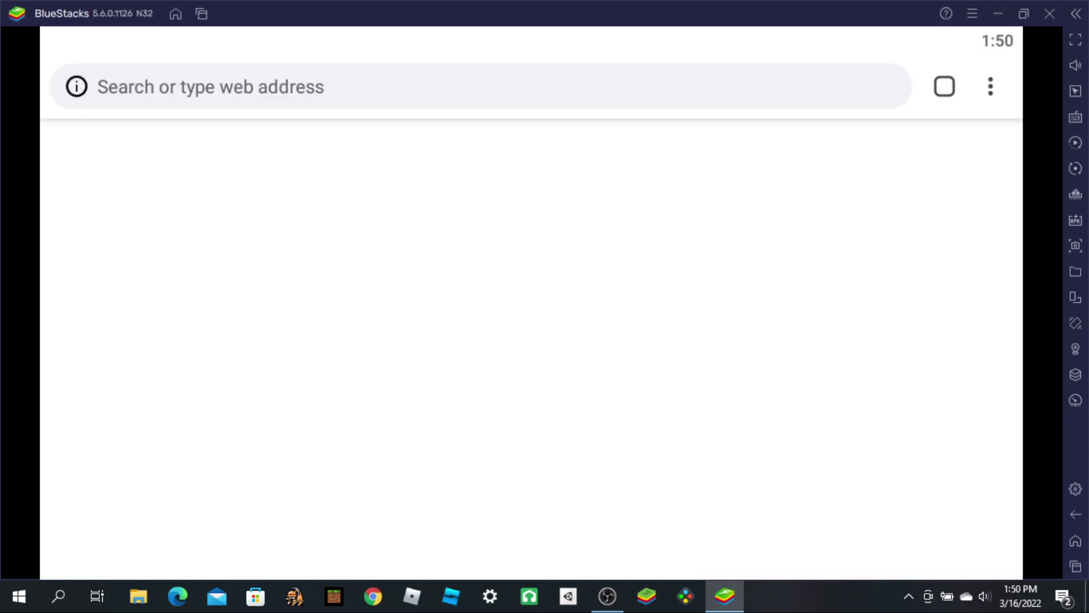
pyautogui.click(431, 87)
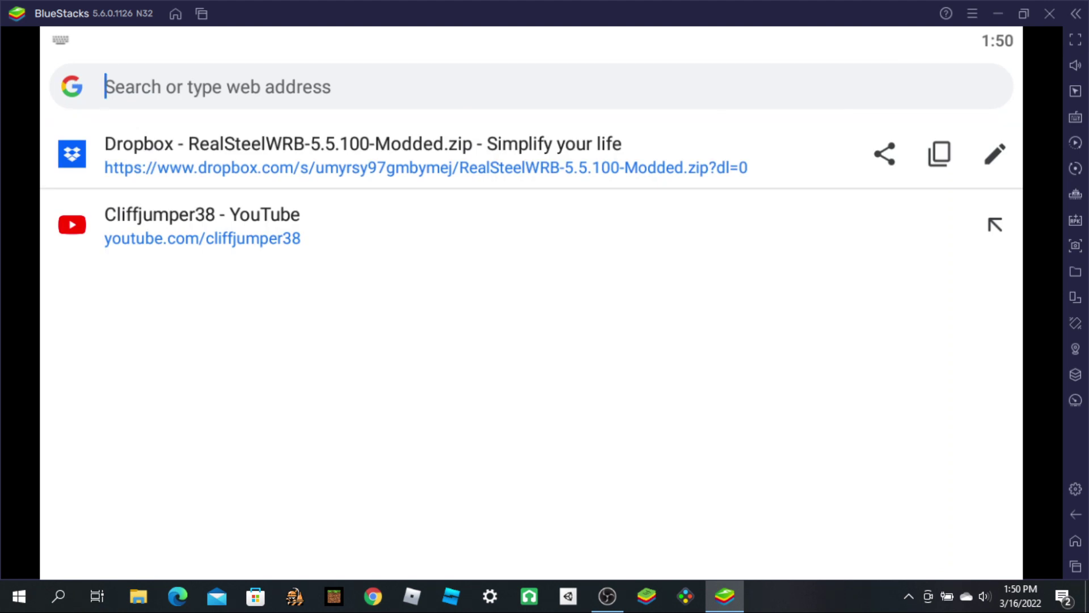
pyautogui.write('cliff')
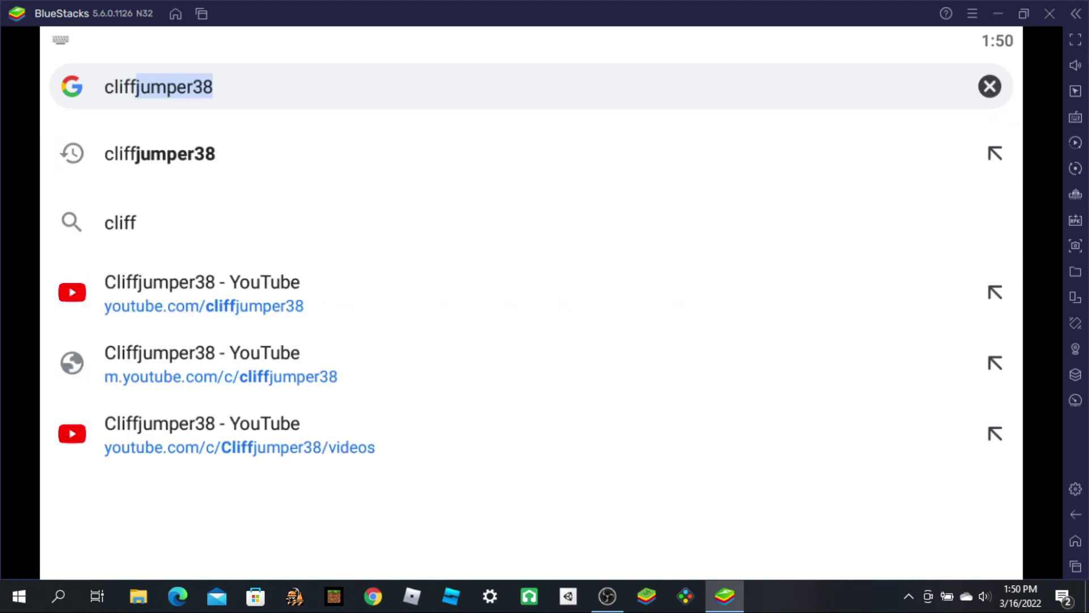
pyautogui.press('Return')
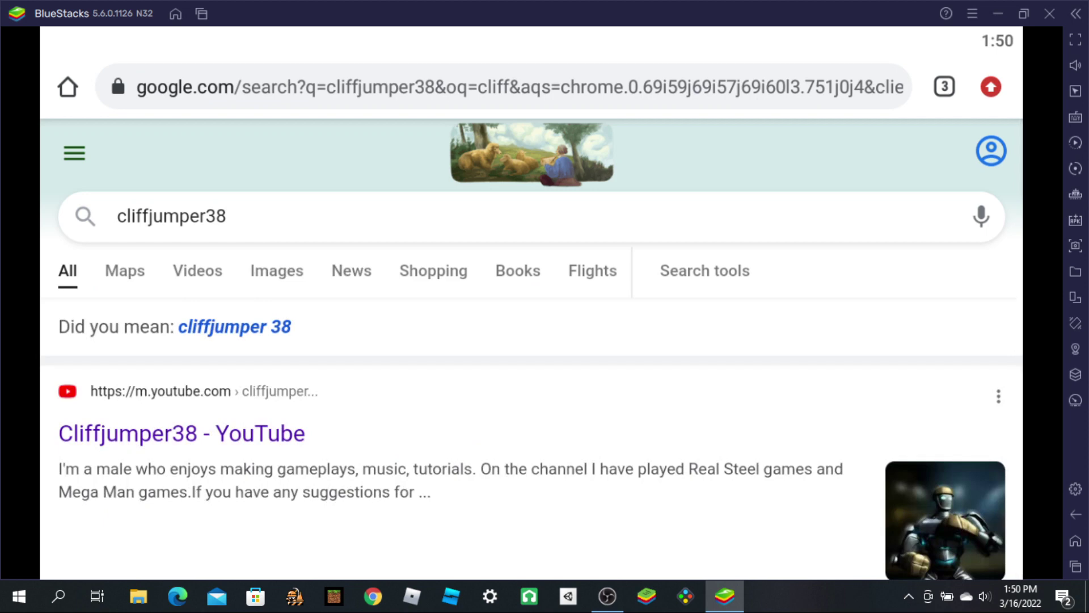
pyautogui.click(182, 433)
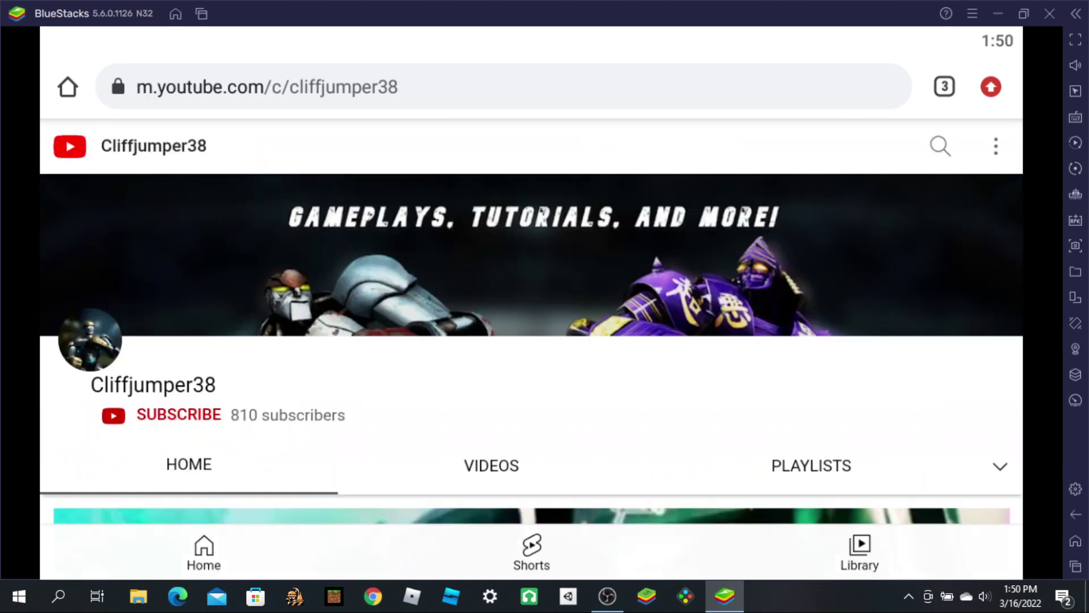
pyautogui.scroll(-1, 530, 340)
pyautogui.click(608, 596)
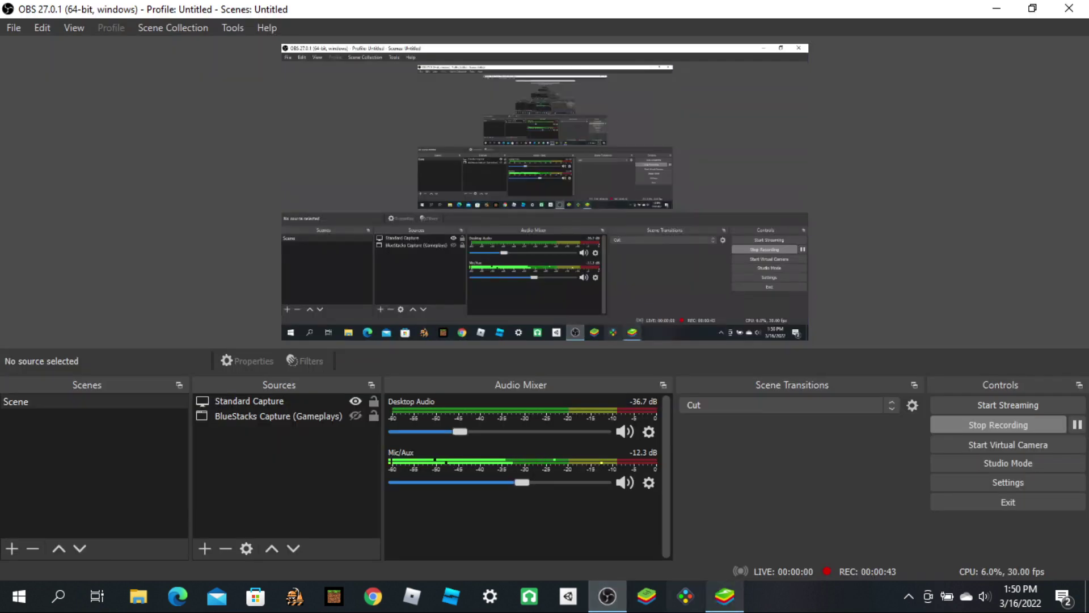
pyautogui.click(724, 595)
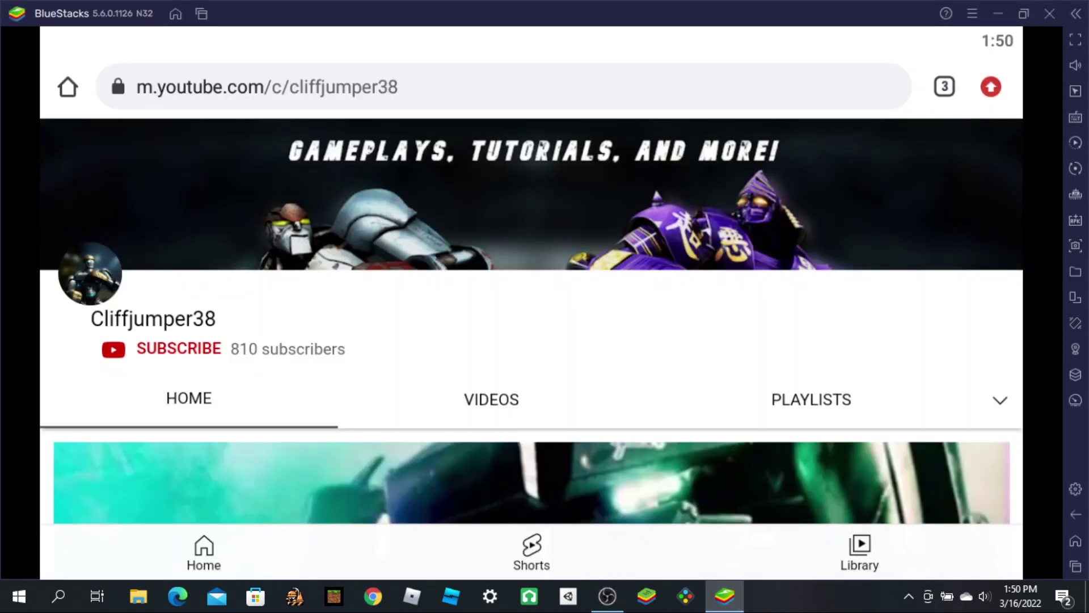
pyautogui.click(1000, 400)
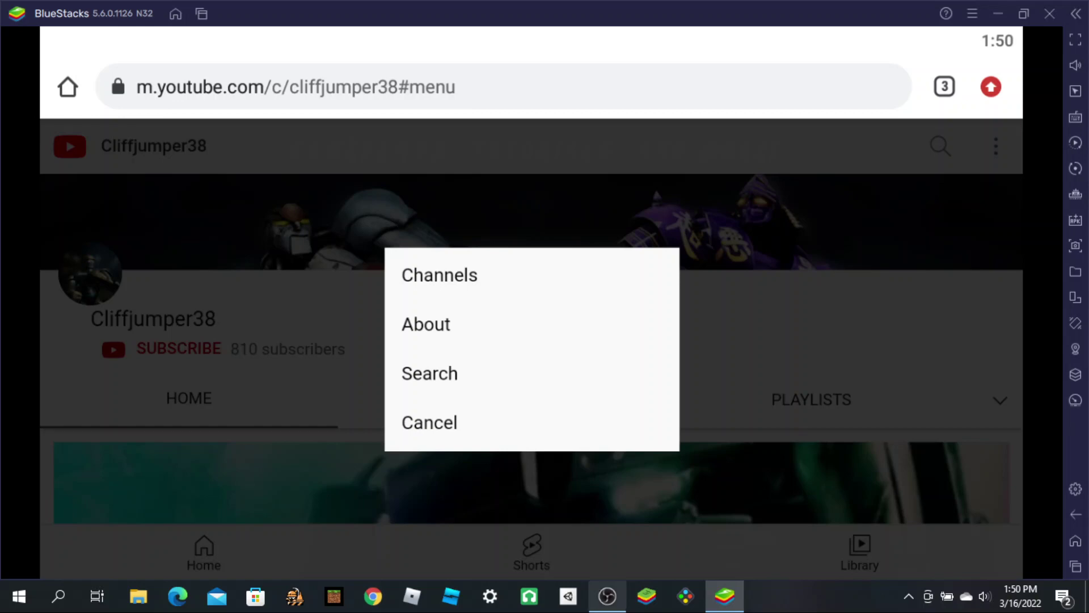
pyautogui.click(607, 596)
pyautogui.click(725, 596)
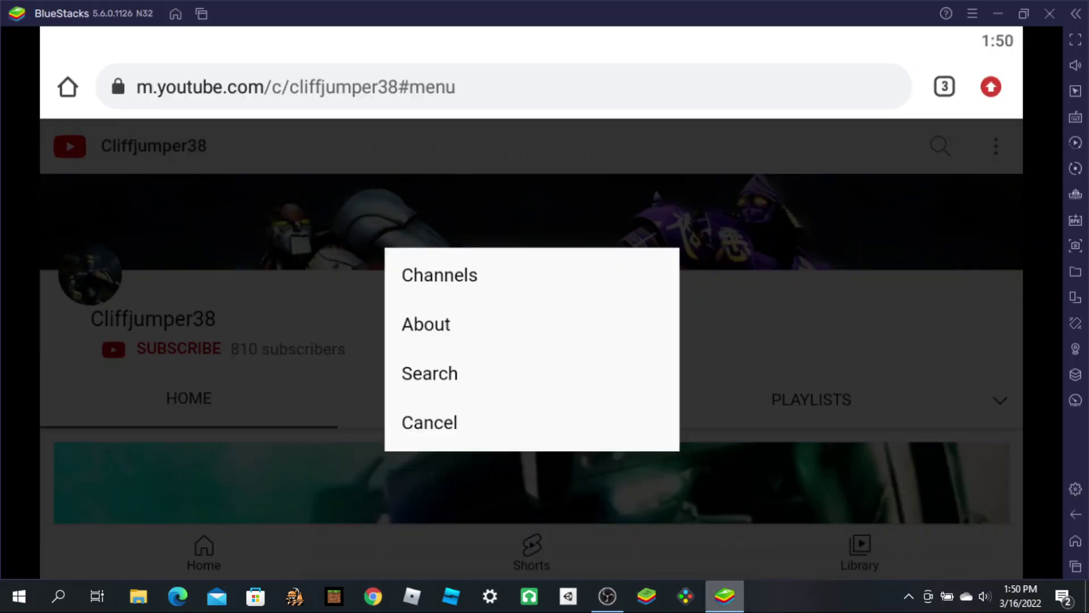
pyautogui.click(429, 422)
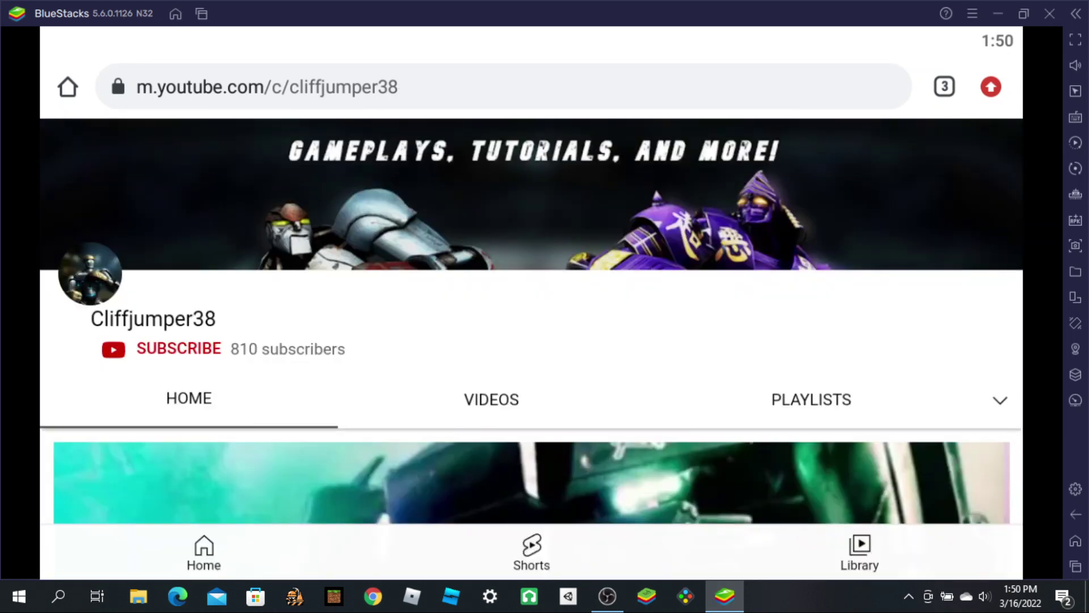
# Step: Load the channel through the suggested address youtube.com/cliffjumper38 and show its Community posts
pyautogui.moveTo(399, 86); pyautogui.dragTo(273, 87)
pyautogui.click(400, 87)
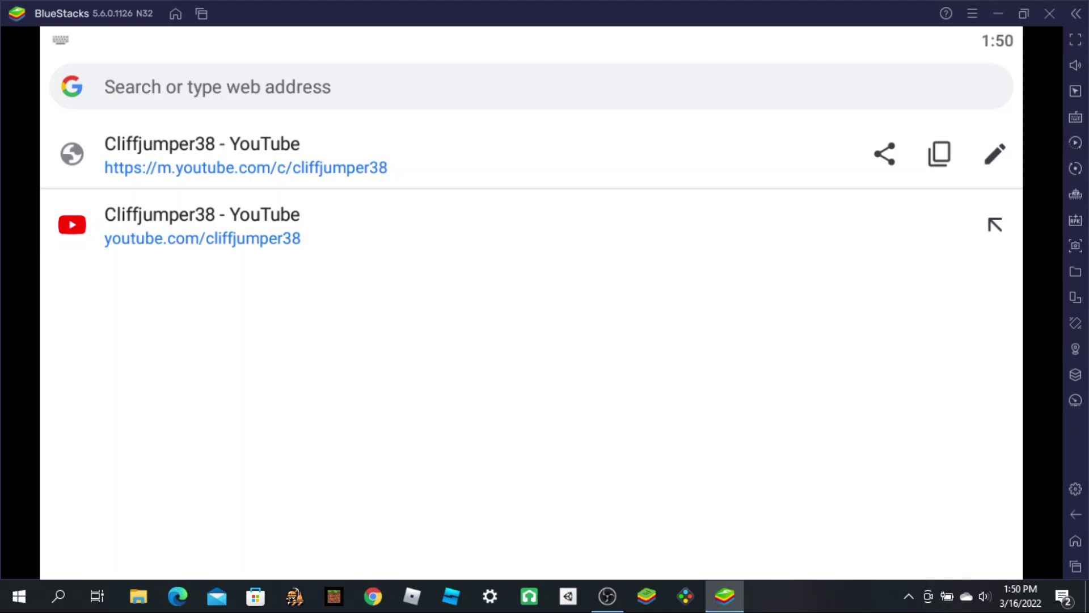
pyautogui.click(202, 226)
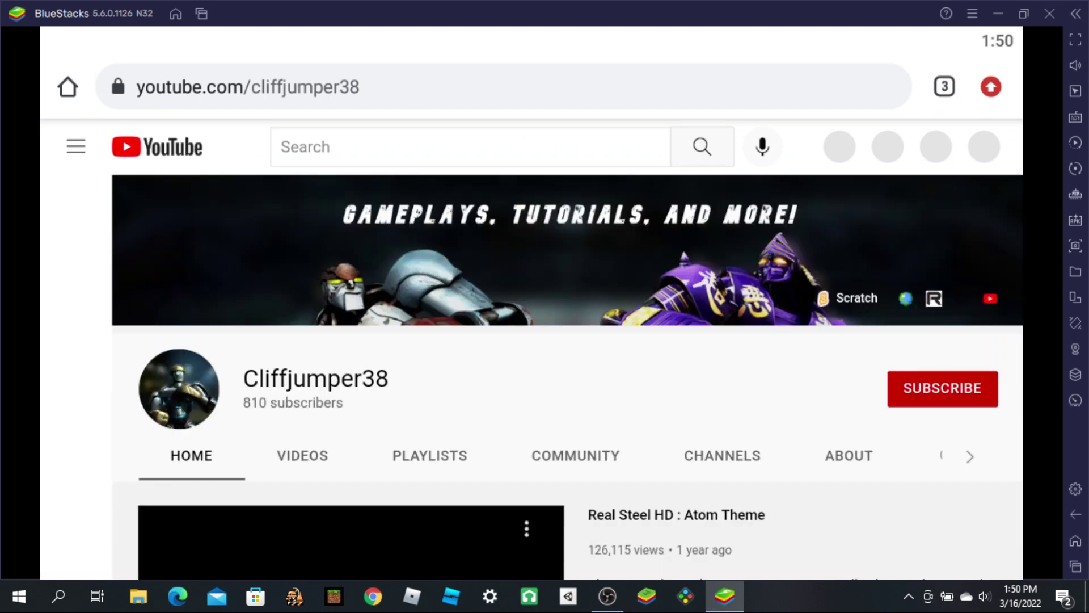
pyautogui.click(575, 456)
# Step: Find the Real Steel WRB 5.5.100 Mod Download post among the Community posts and open its Dropbox link
pyautogui.scroll(-3, 575, 456)
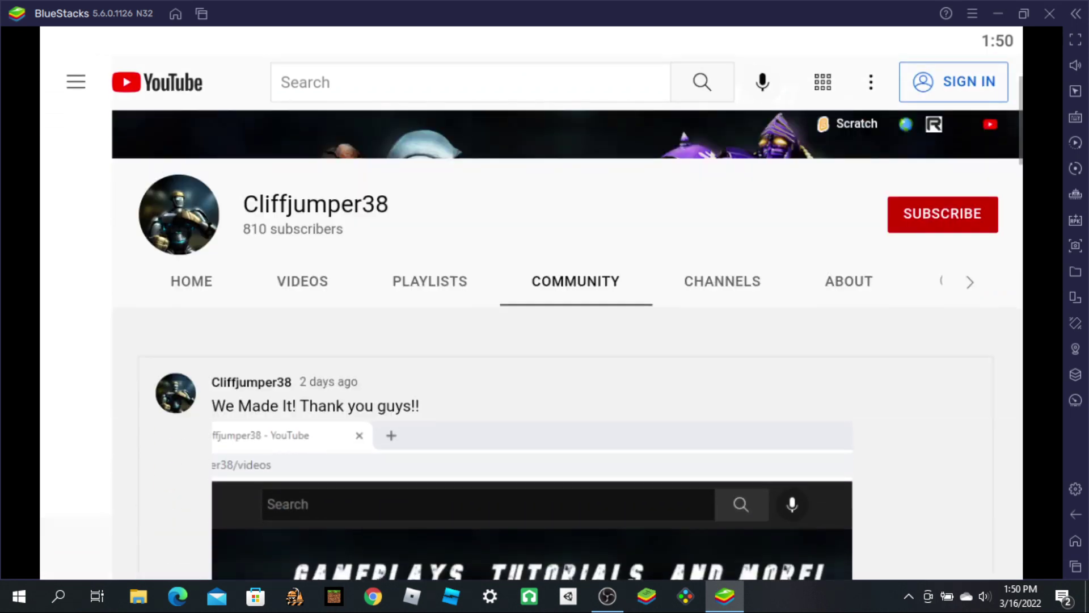
pyautogui.scroll(-10, 545, 368)
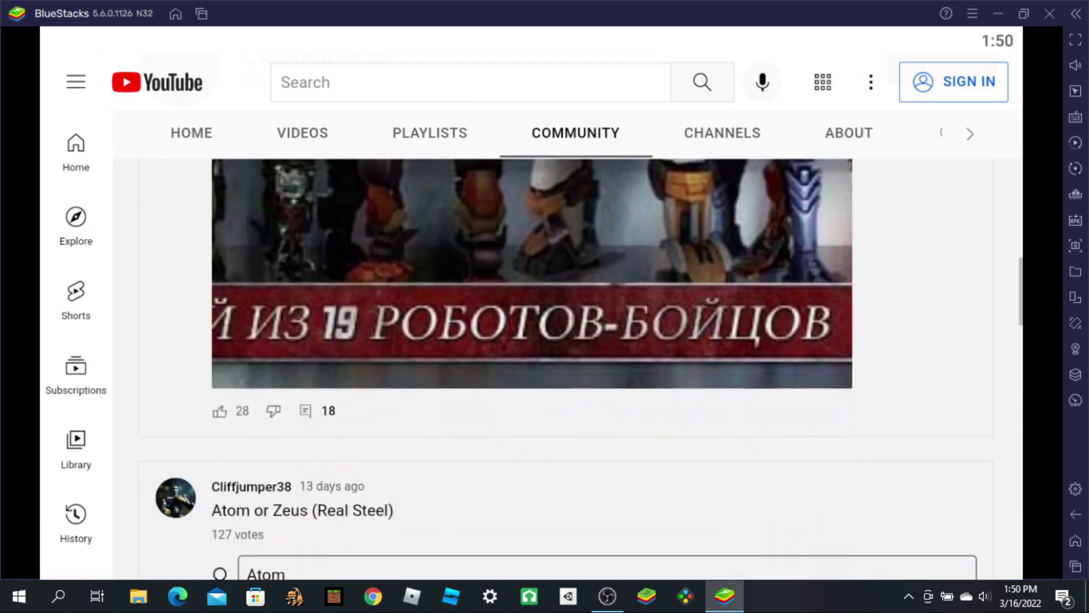
pyautogui.scroll(-10, 544, 369)
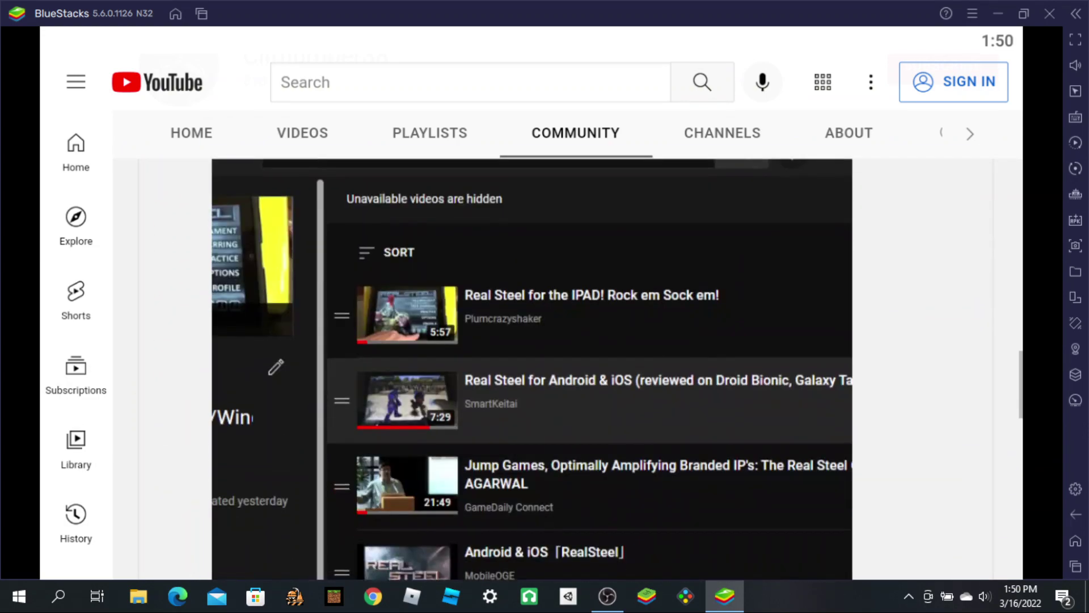
pyautogui.scroll(-10, 544, 368)
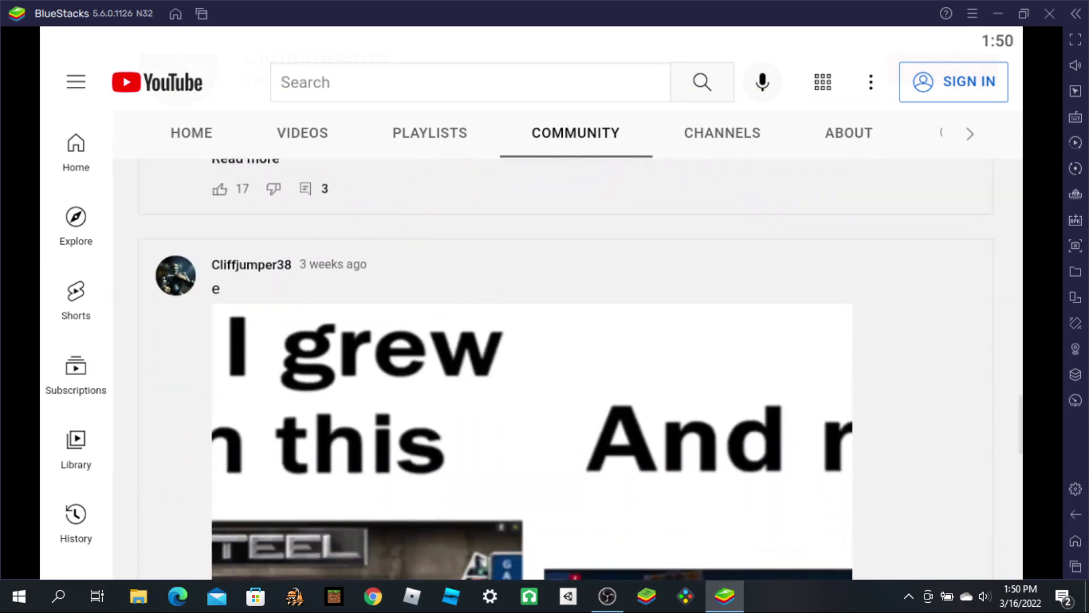
pyautogui.click(76, 81)
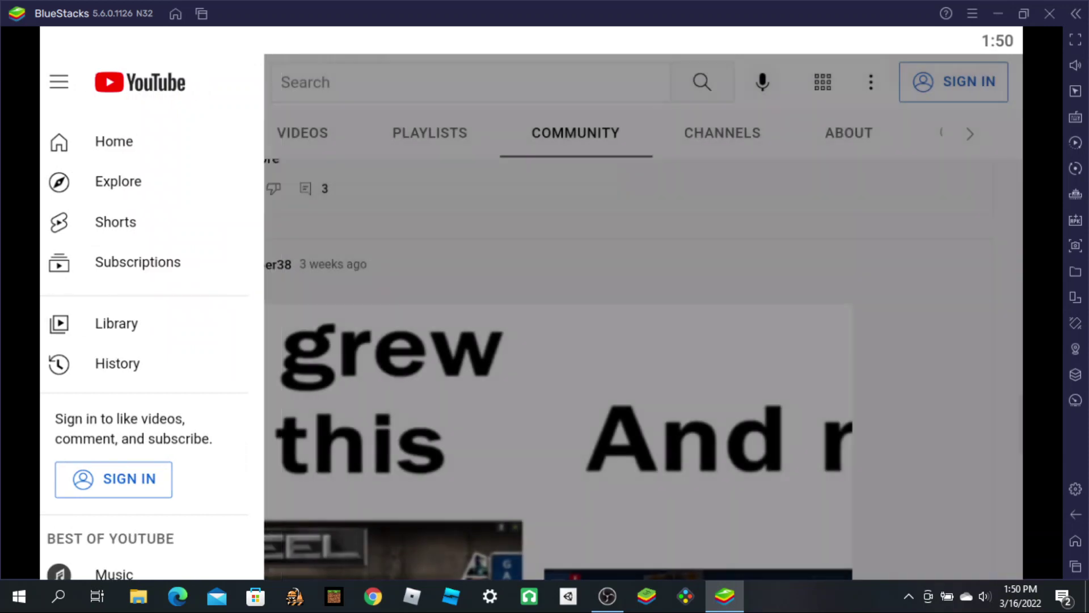
pyautogui.press('Escape')
pyautogui.scroll(-10, 544, 368)
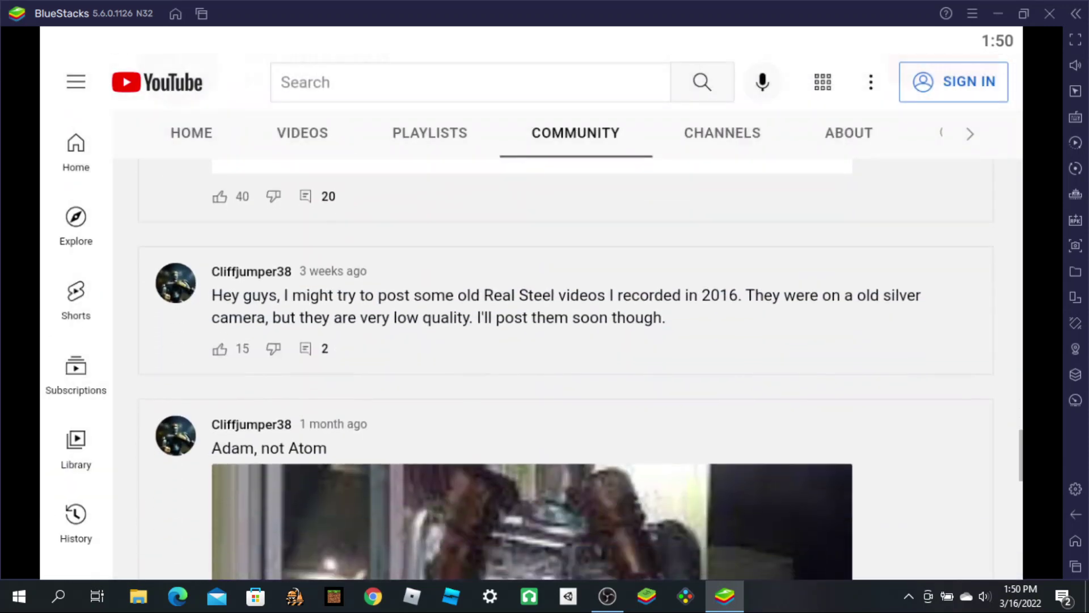
pyautogui.scroll(10, 544, 369)
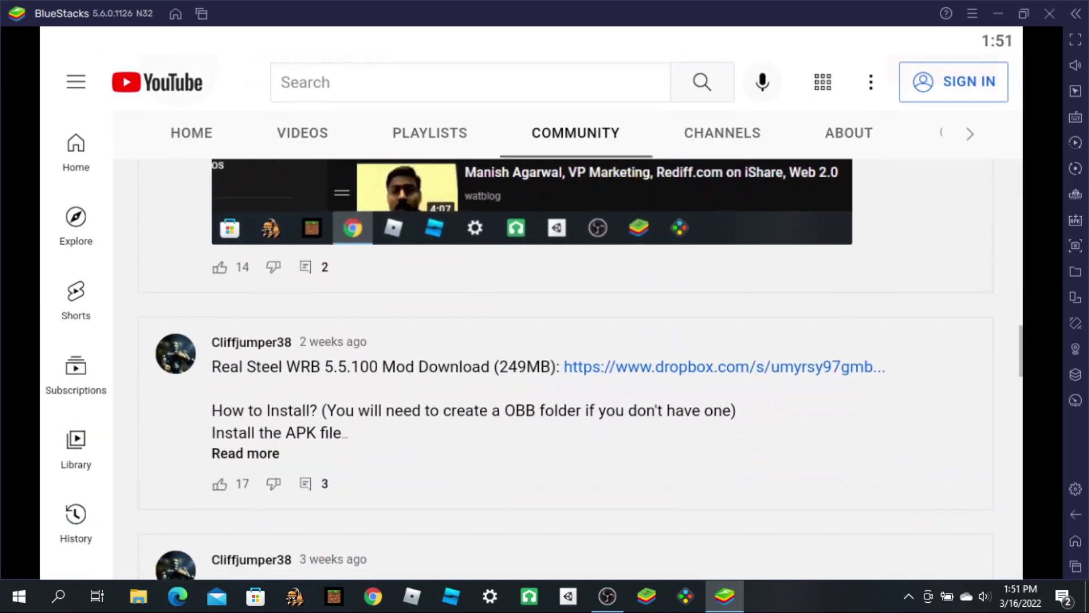
pyautogui.click(724, 366)
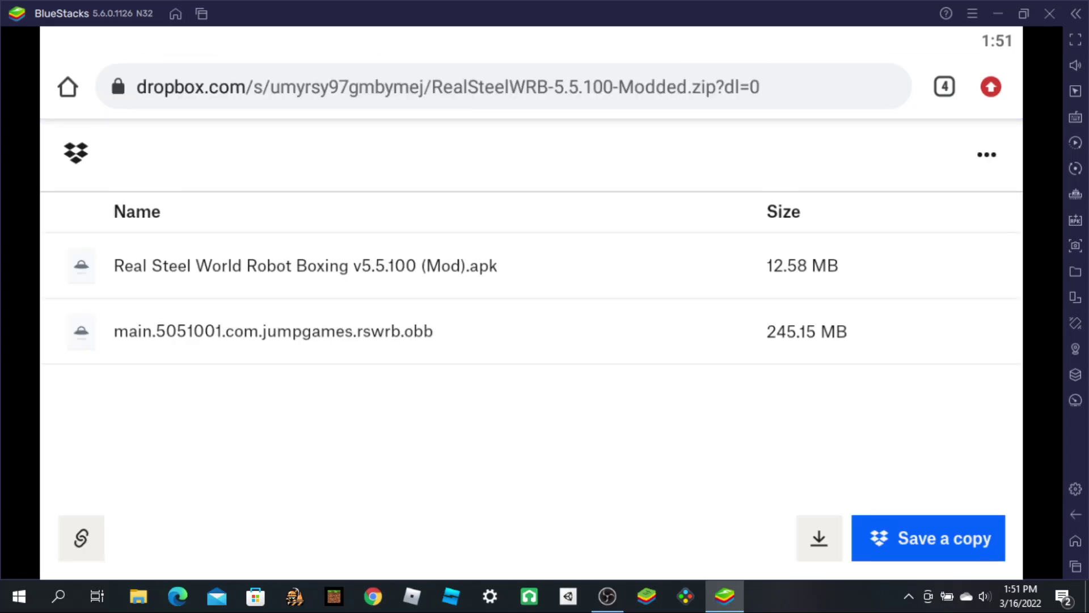
# Step: Download RealSteelWRB-5.5.100-Modded.zip from the Dropbox page and open the finished download
pyautogui.click(607, 596)
pyautogui.click(725, 596)
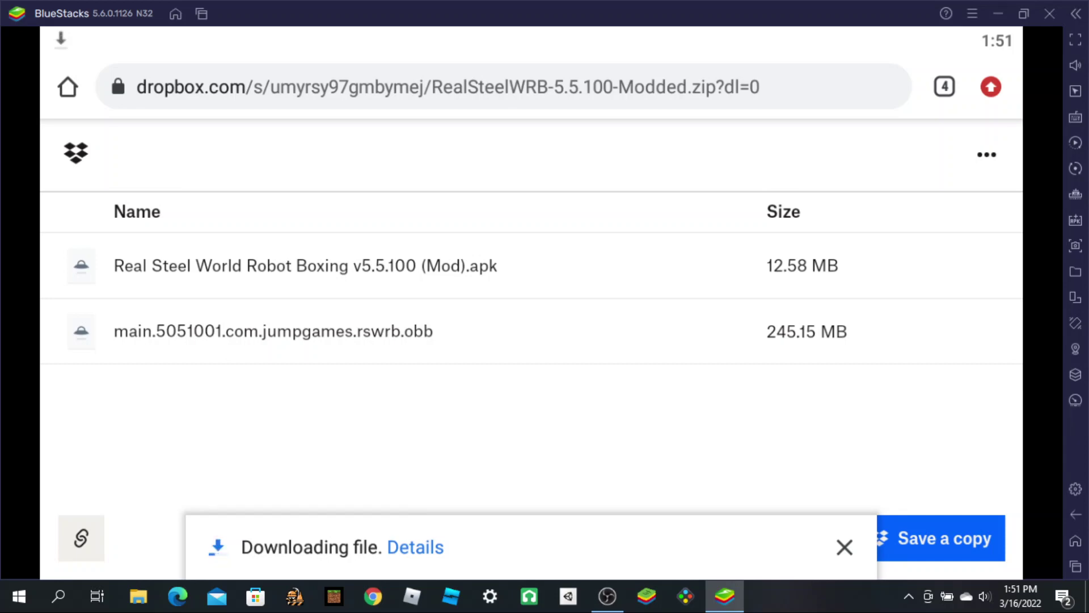
pyautogui.click(607, 596)
pyautogui.click(725, 596)
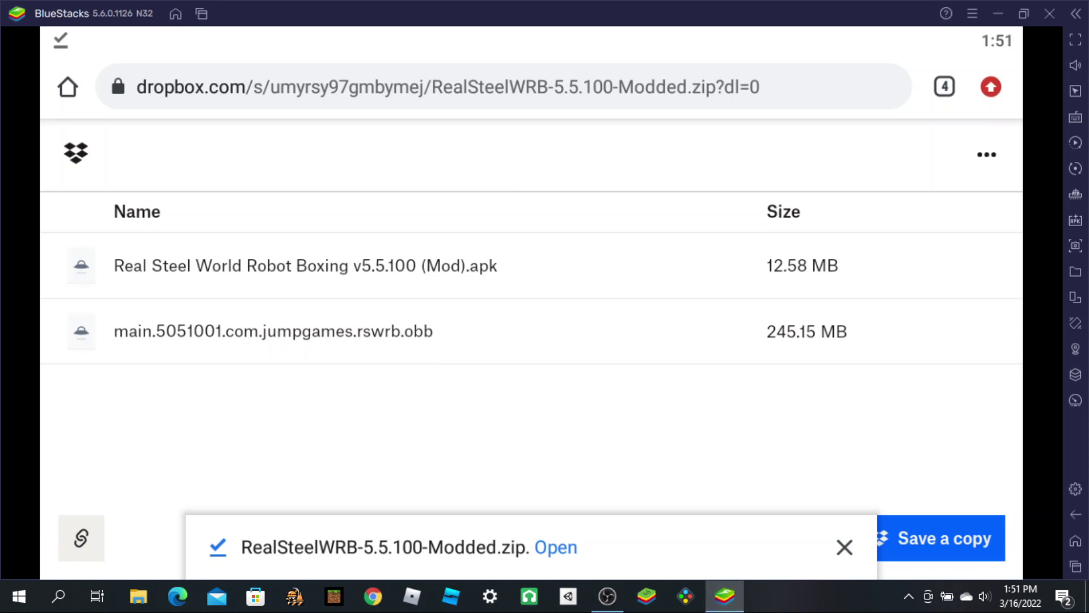
pyautogui.click(556, 547)
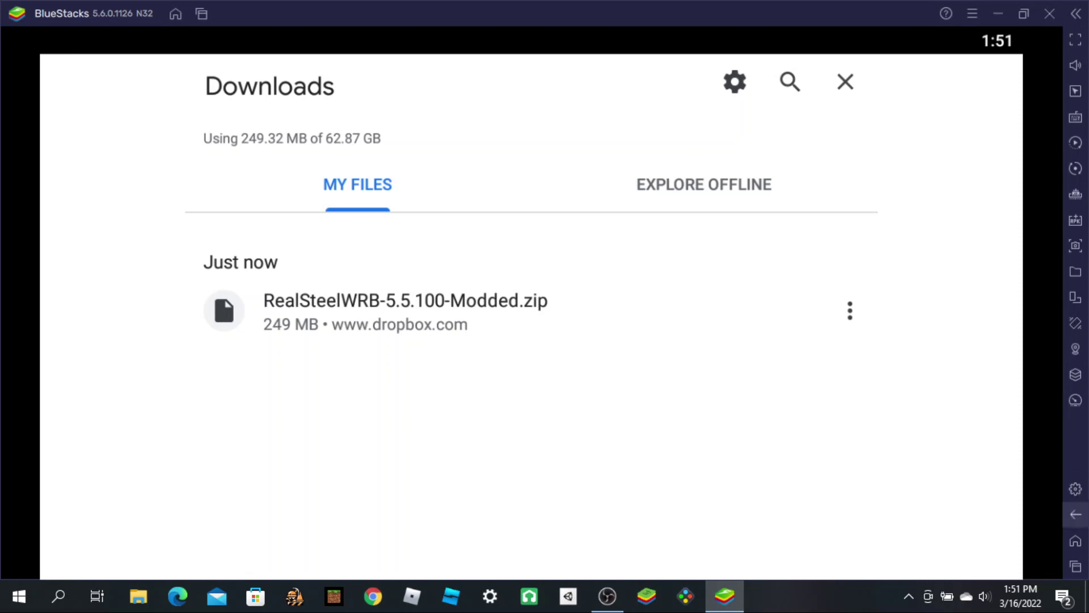
# Step: Return to the home screen and, from the storage section of the Android Settings, explore the internal shared storage's Other files
pyautogui.click(1075, 540)
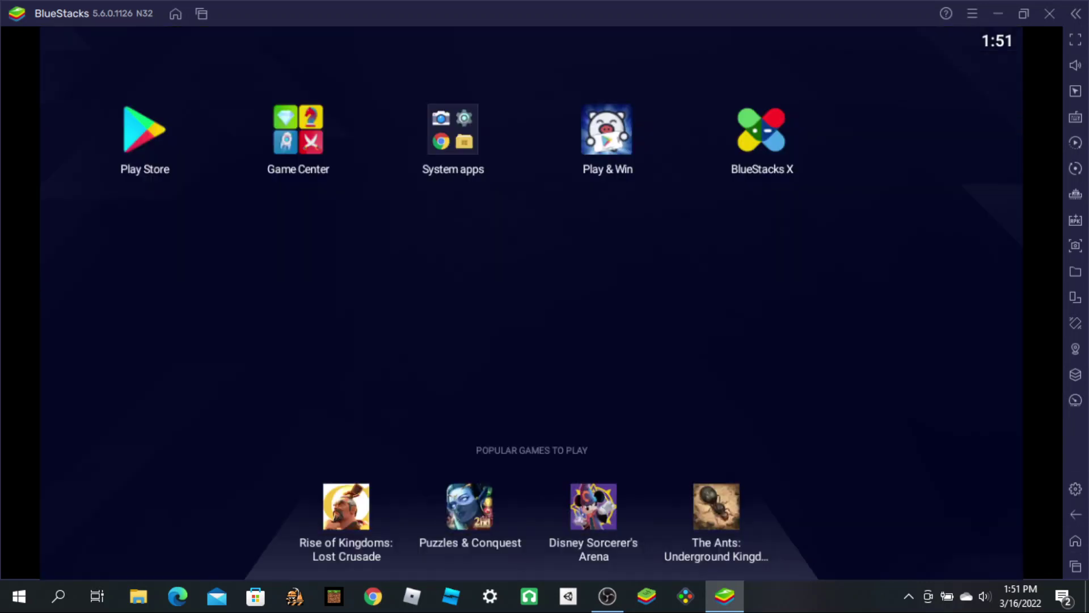
pyautogui.click(453, 129)
pyautogui.click(446, 281)
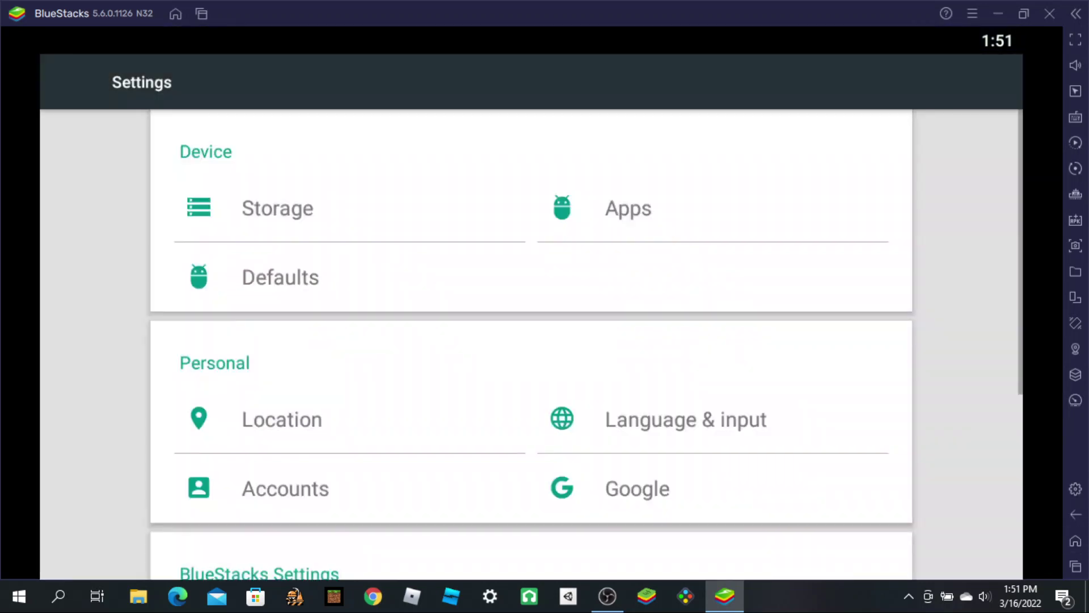
pyautogui.click(295, 208)
pyautogui.scroll(-3, 531, 344)
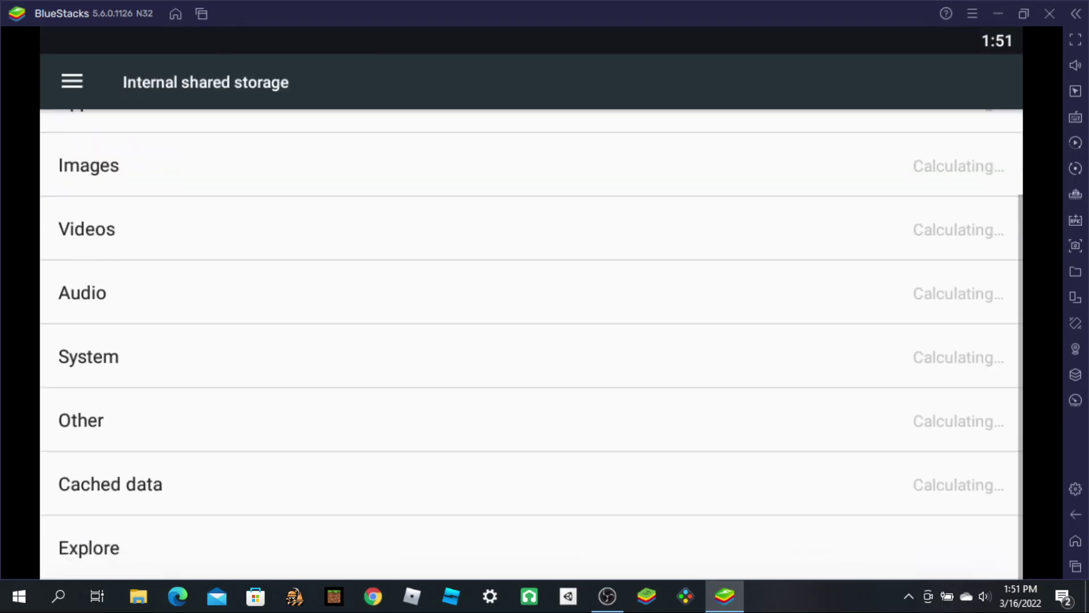
pyautogui.scroll(-3, 531, 344)
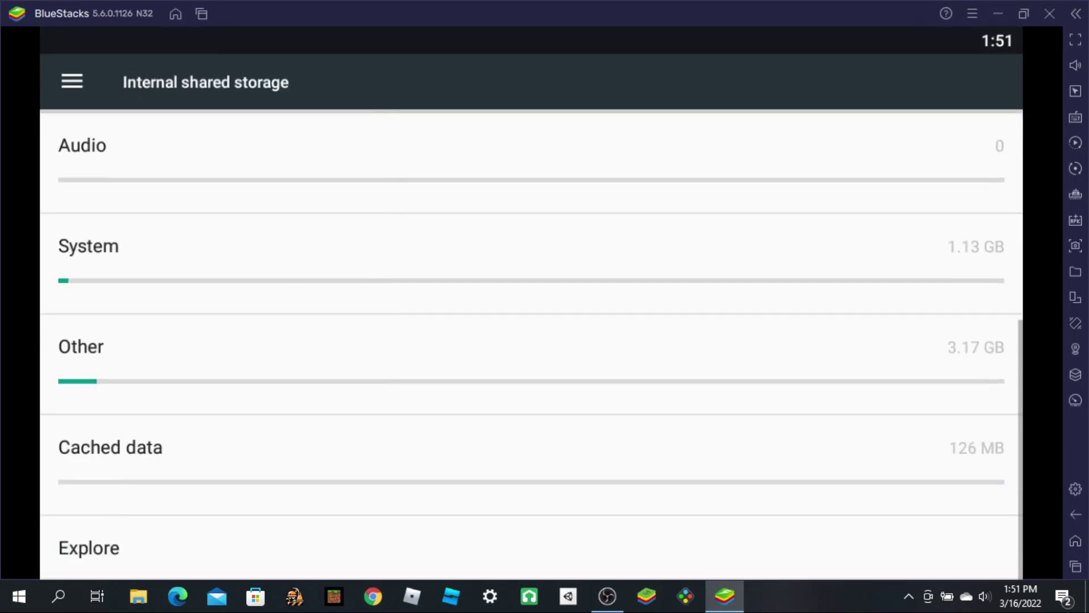
pyautogui.click(239, 363)
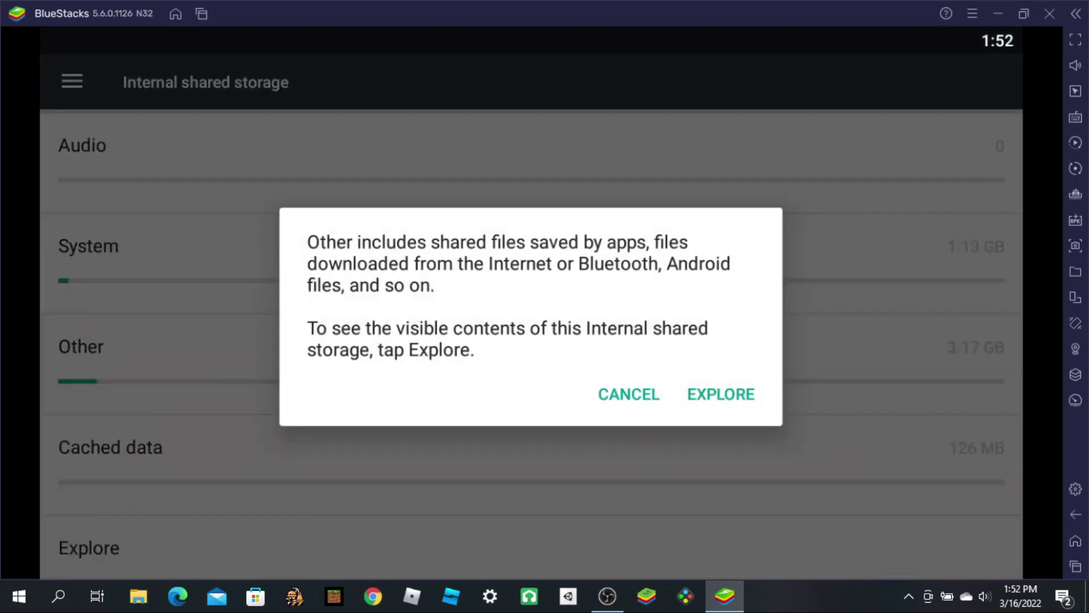
pyautogui.click(720, 394)
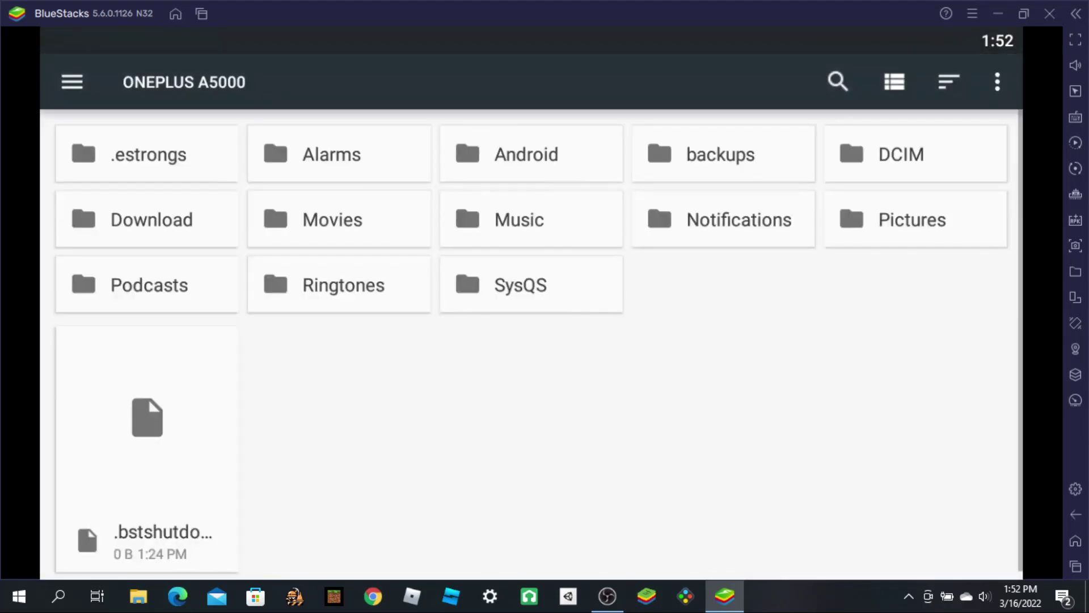
# Step: Open the Download folder and show the contents of the RealSteelWRB-5.5.100-Modded.zip archive
pyautogui.click(146, 220)
pyautogui.press('Escape')
pyautogui.click(146, 219)
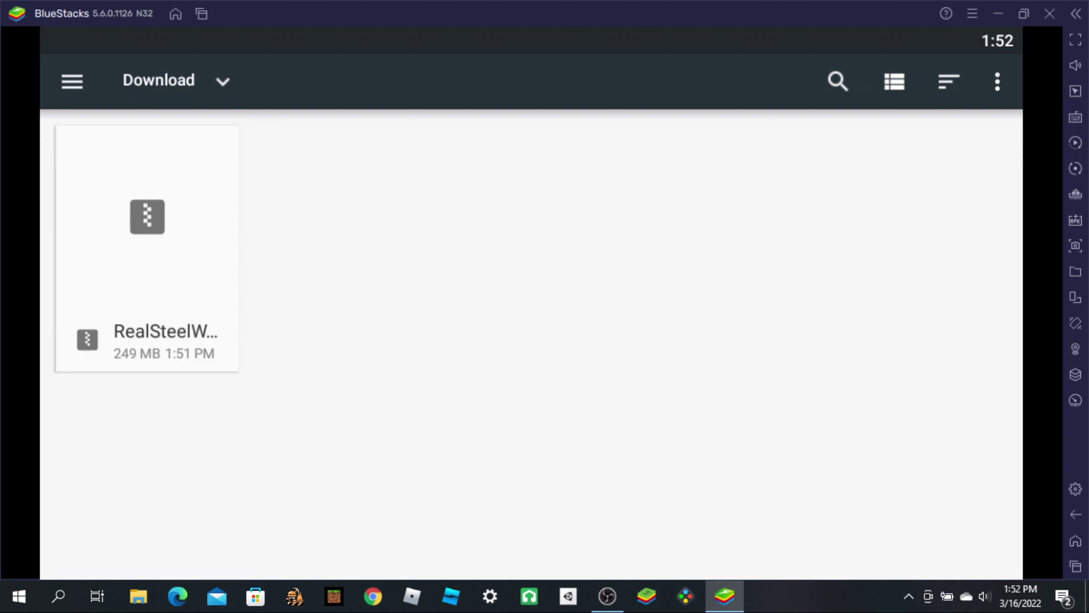
pyautogui.click(146, 238)
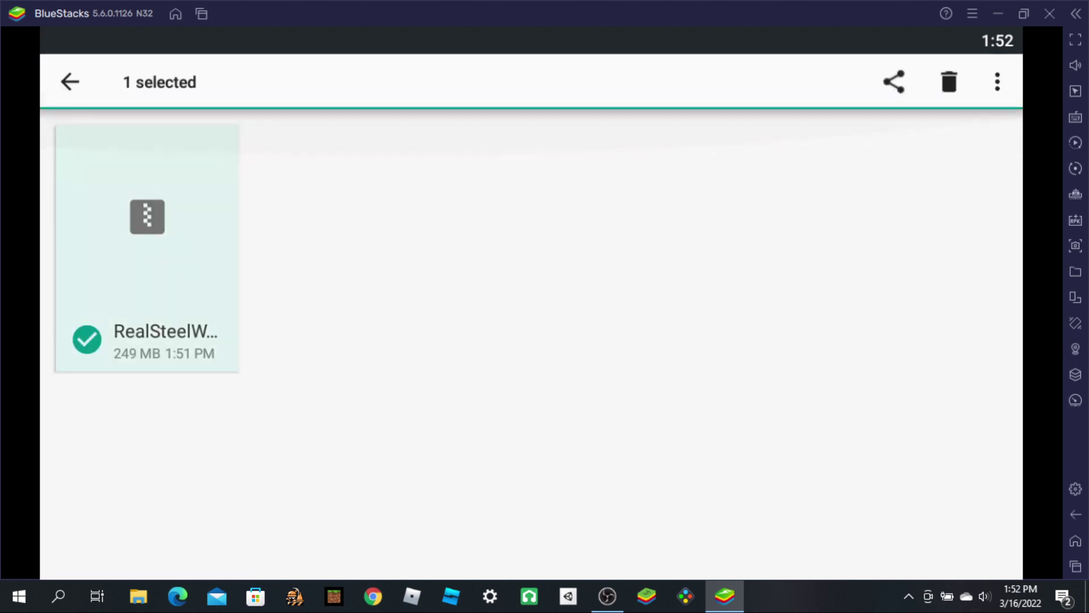
pyautogui.press('Escape')
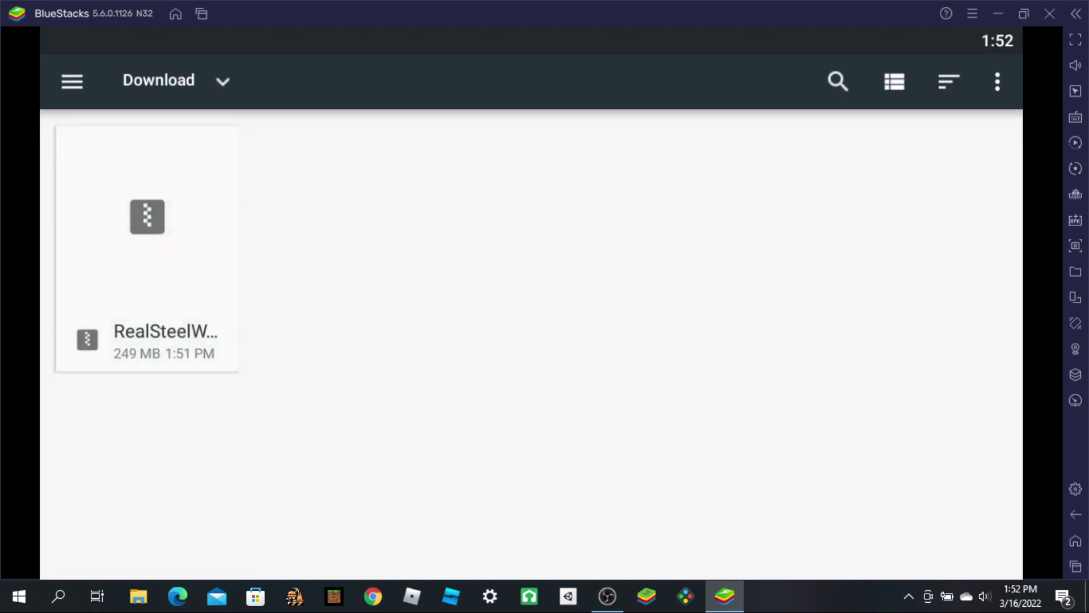
pyautogui.click(148, 198)
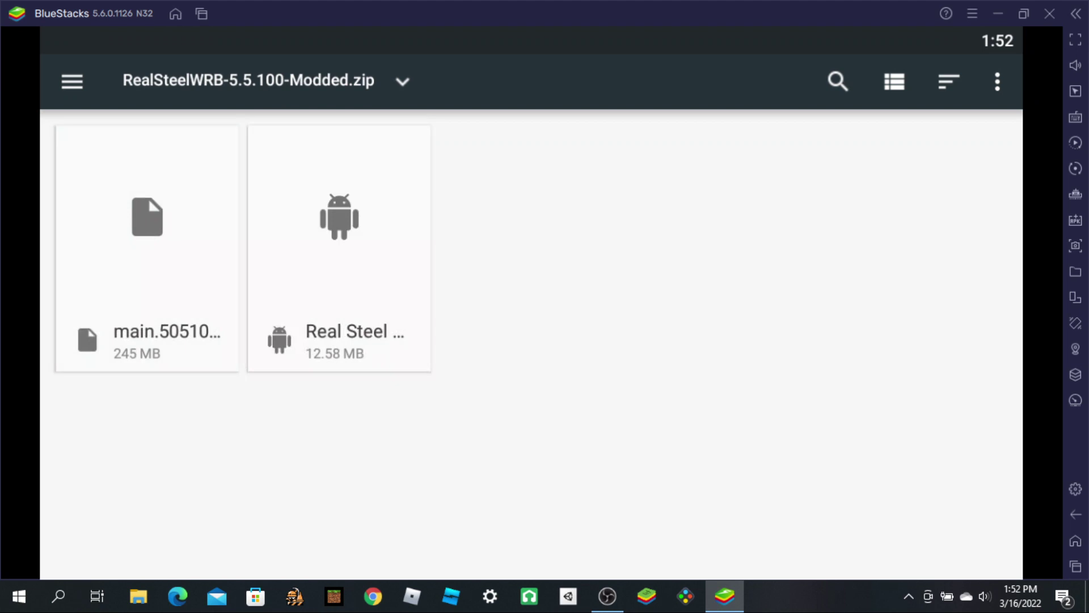
# Step: Install the Real Steel World Robot Boxing v5.5.100 (Mod) APK from the archive
pyautogui.click(339, 239)
pyautogui.click(651, 525)
pyautogui.click(644, 525)
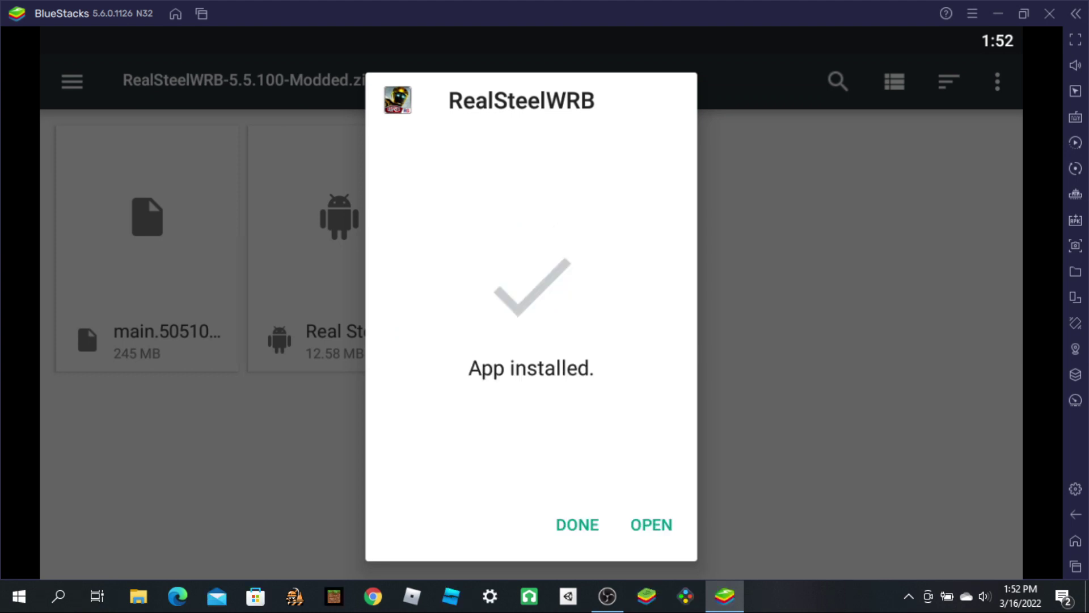
# Step: Finish the RealSteelWRB installation, switch back to Chrome and close its Downloads page
pyautogui.click(577, 525)
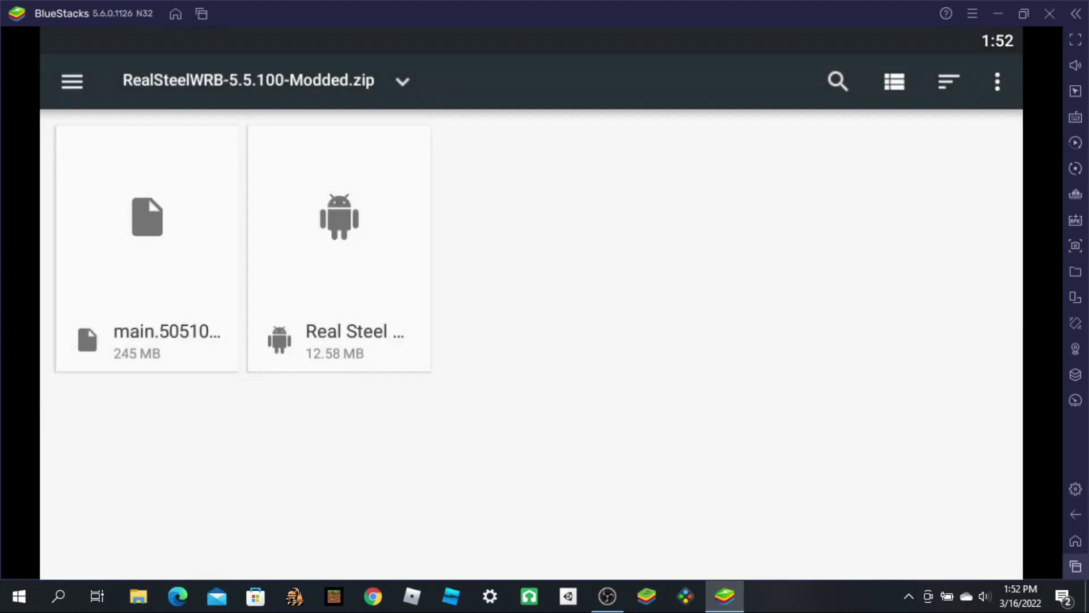
pyautogui.click(1076, 566)
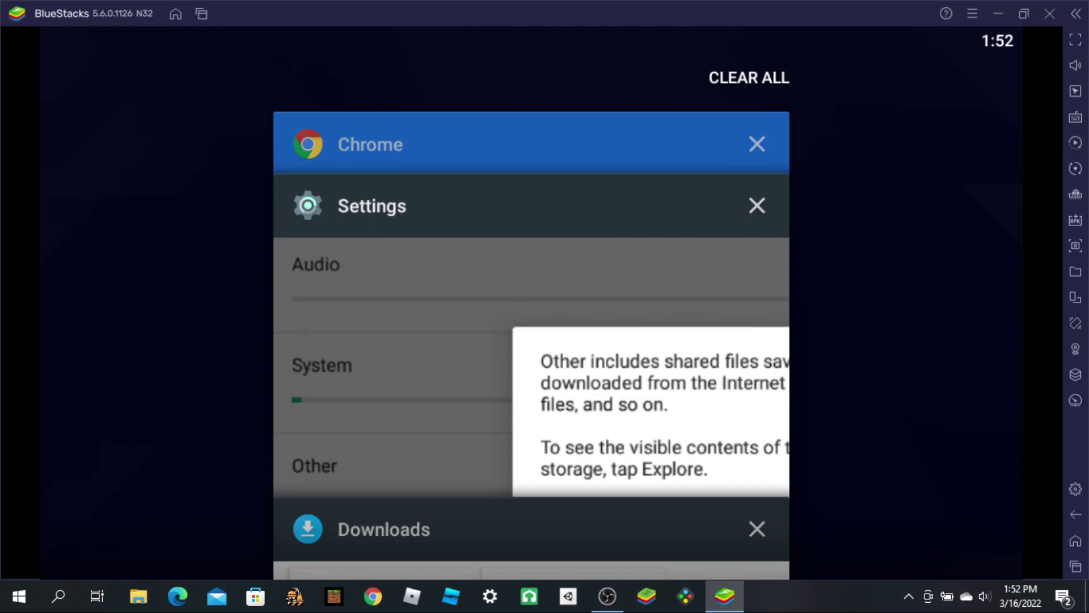
pyautogui.scroll(1, 531, 283)
pyautogui.click(527, 193)
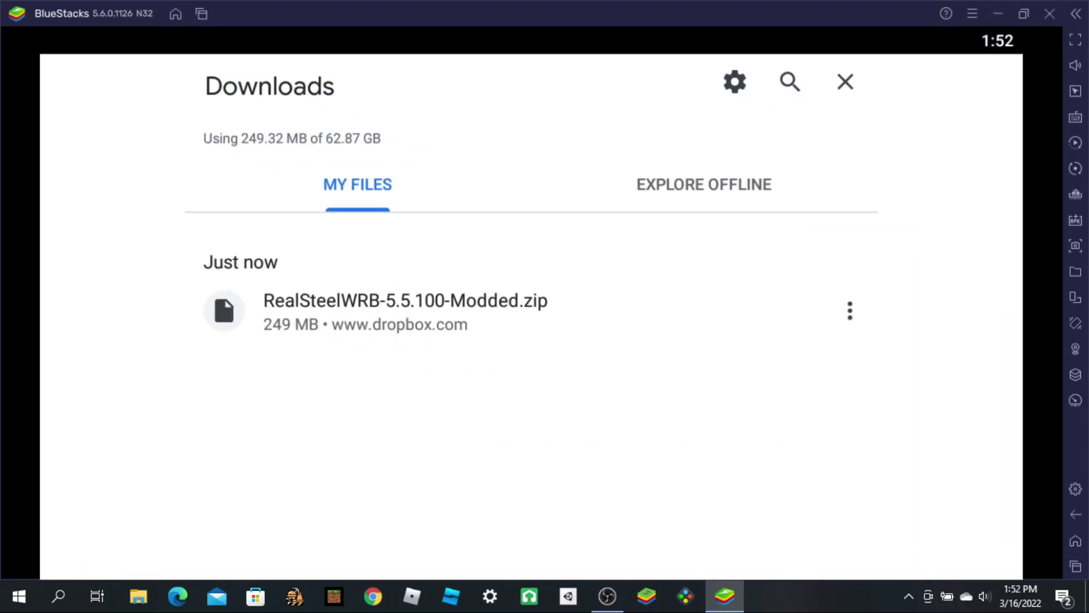
pyautogui.click(845, 82)
# Step: Search the web for "es file explorer apk" and open the ES File Explorer result from Uptodown
pyautogui.click(510, 86)
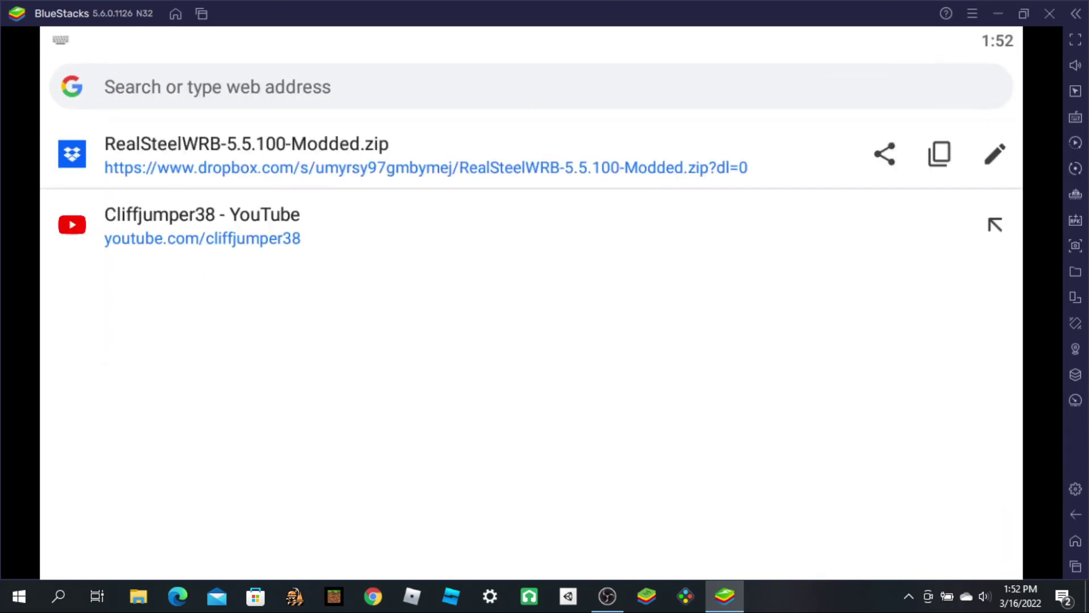
pyautogui.write('es fi')
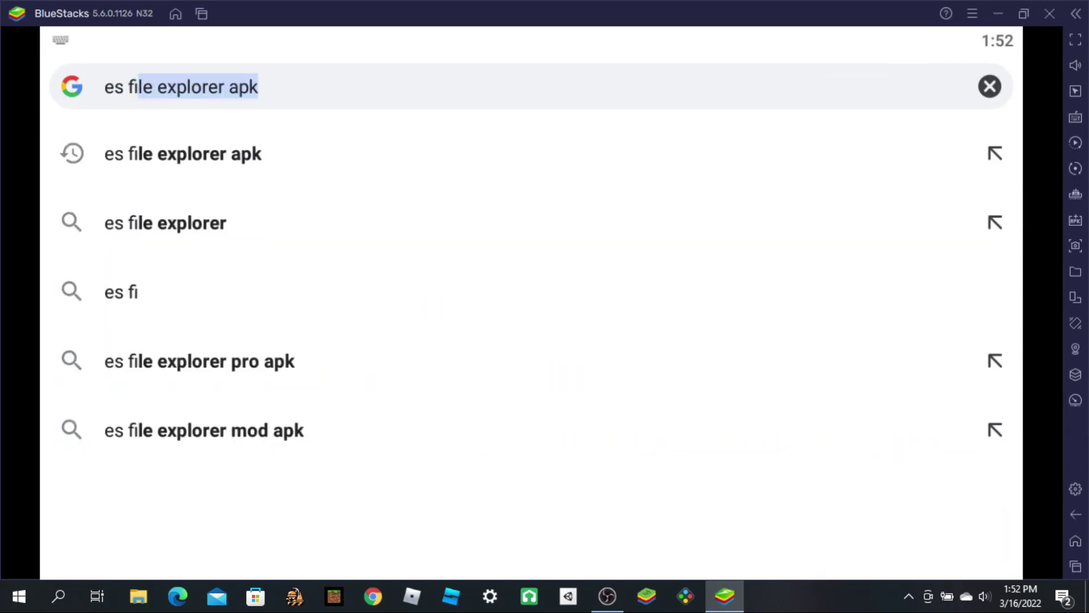
pyautogui.press('Right')
pyautogui.press('Return')
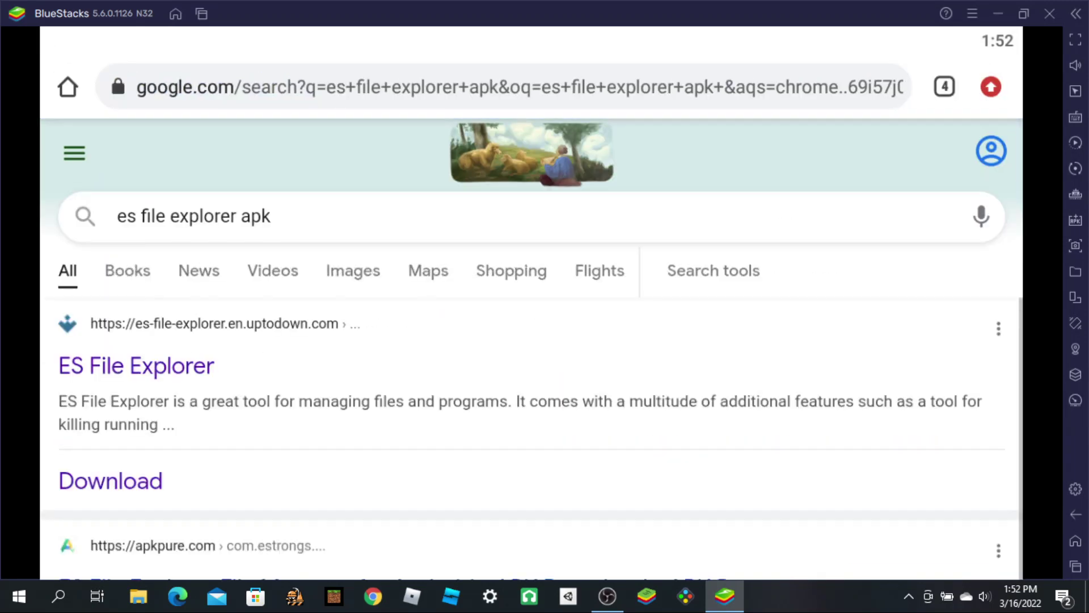
pyautogui.click(136, 366)
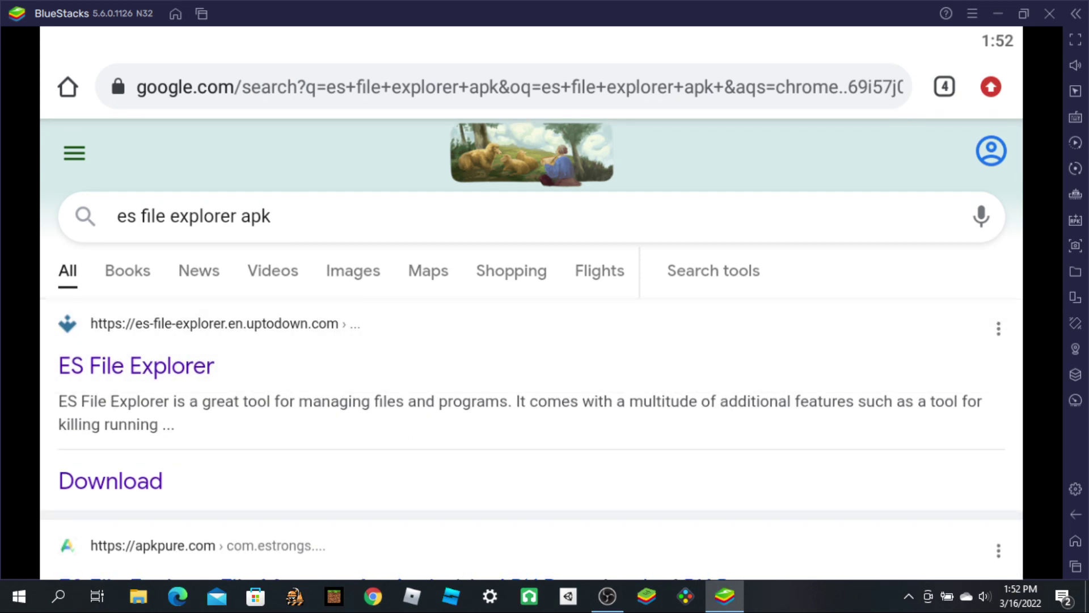
pyautogui.click(136, 365)
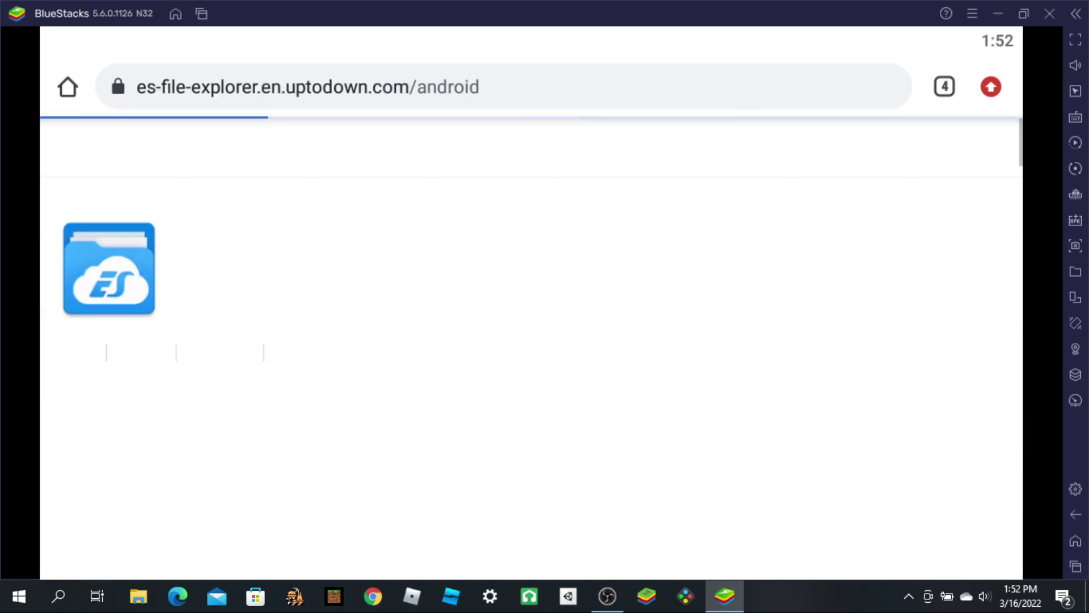
# Step: Download the latest ES File Explorer version, keep es-file-explorer-4-2-9-2-1.apk despite the warning and install it
pyautogui.scroll(-5, 531, 341)
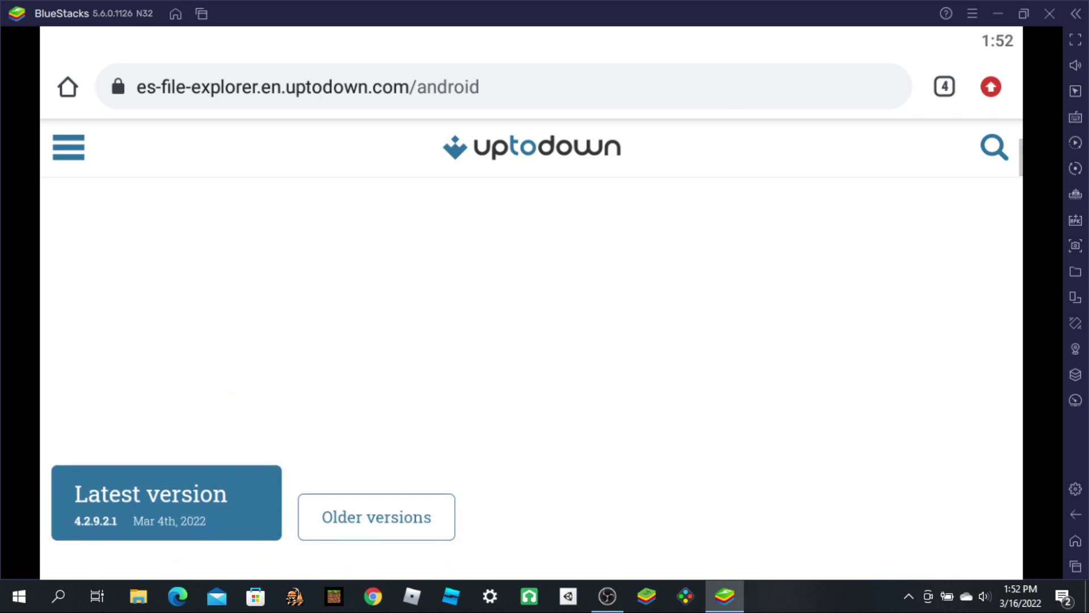
pyautogui.click(166, 502)
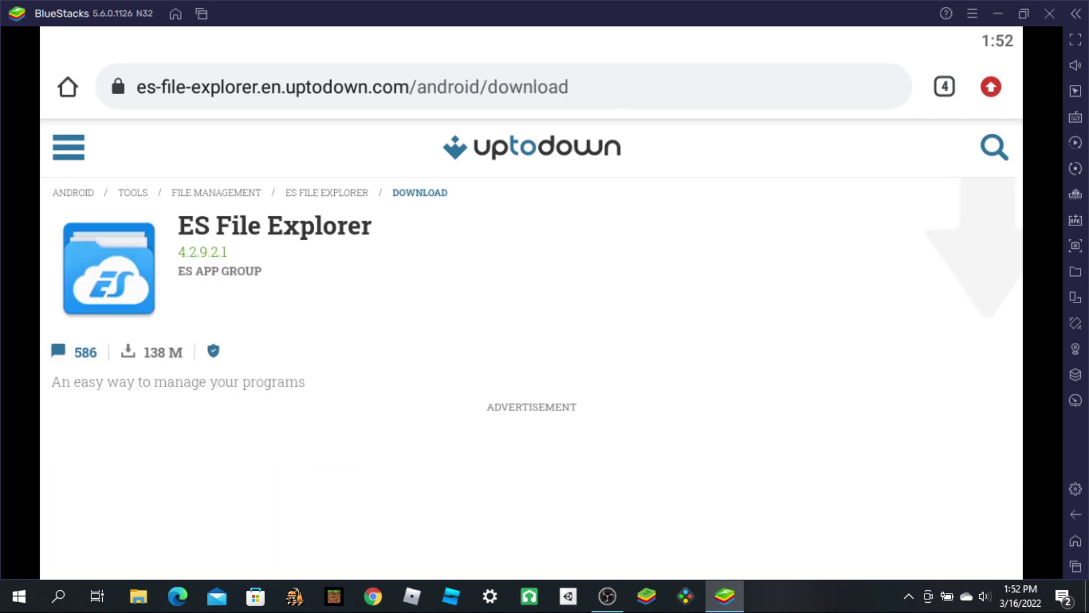
pyautogui.scroll(-1, 531, 349)
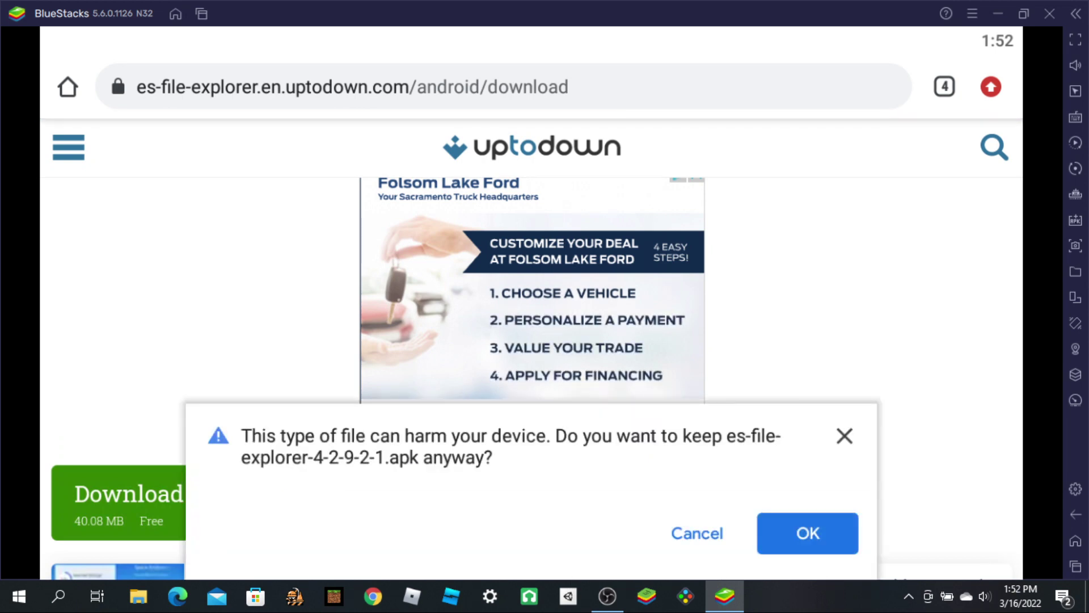
pyautogui.click(808, 533)
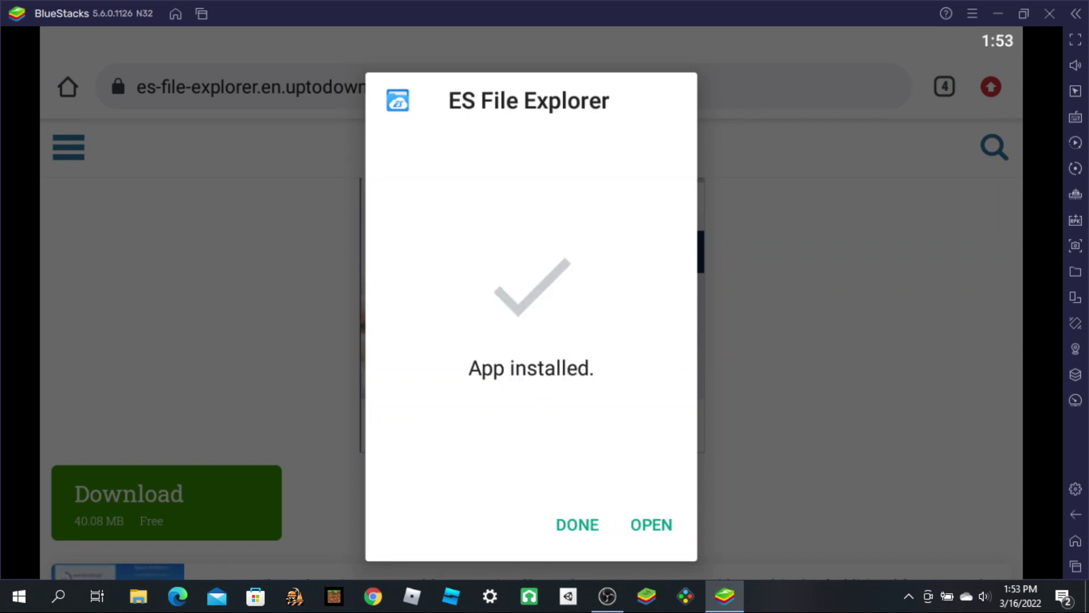
# Step: Launch ES File Explorer, grant it access to the device's files and continue past the introduction to its home page
pyautogui.click(651, 525)
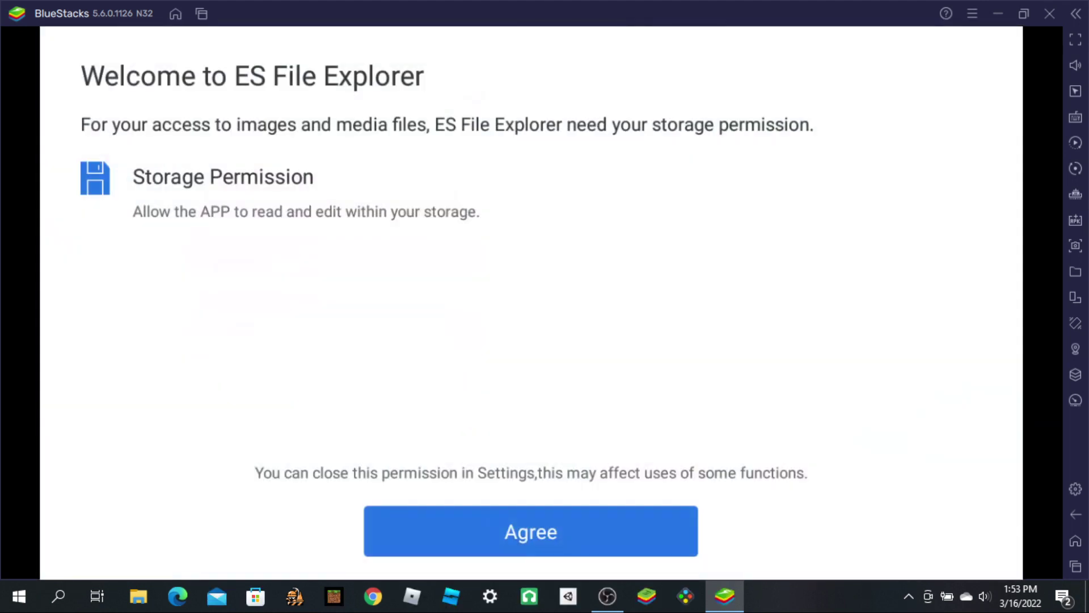
pyautogui.click(531, 532)
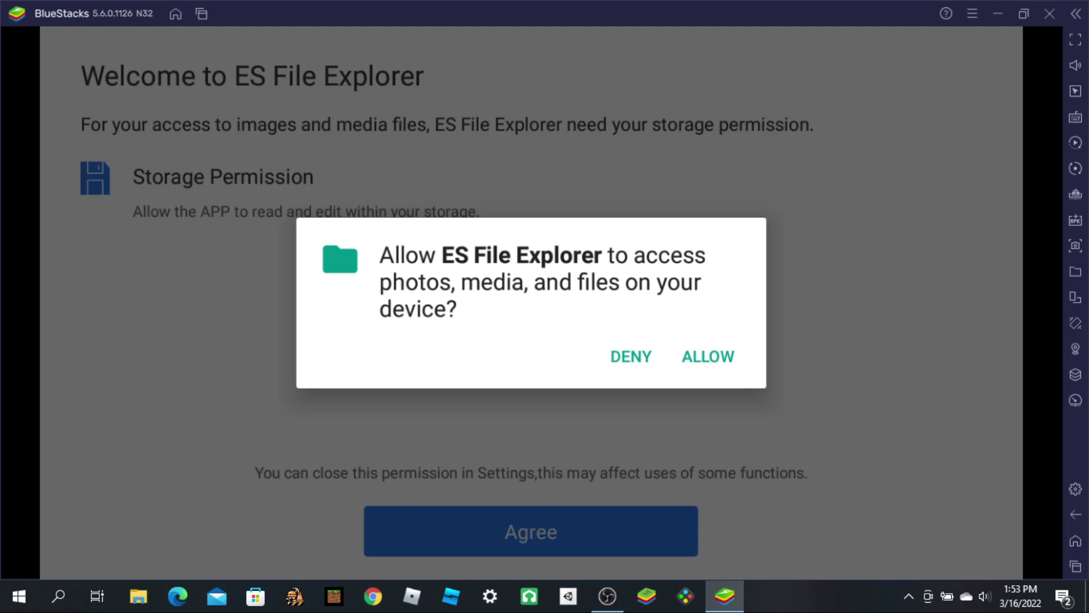
pyautogui.click(708, 357)
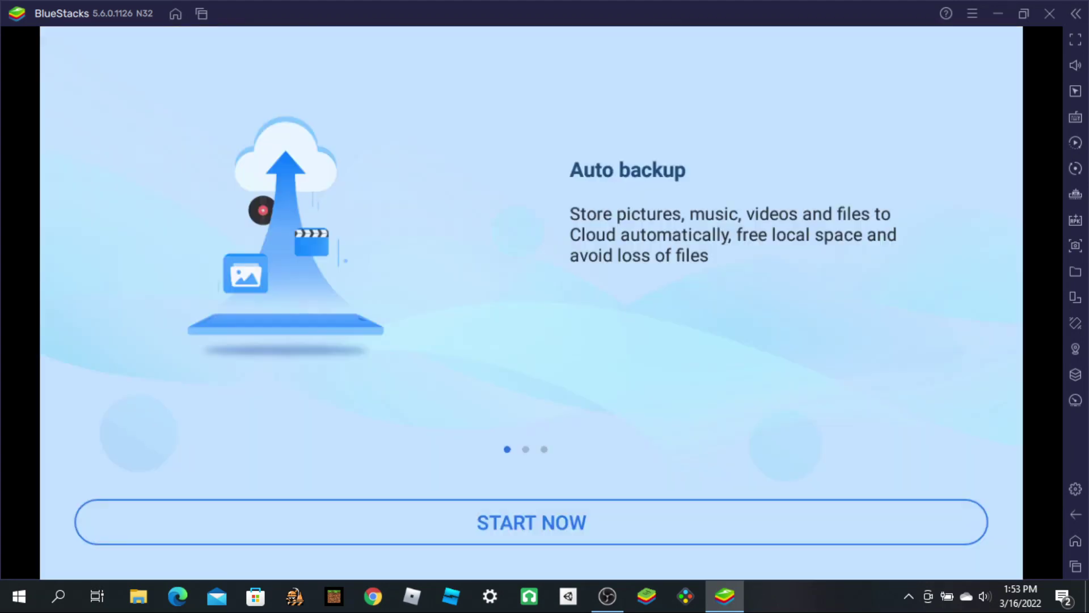
pyautogui.click(531, 522)
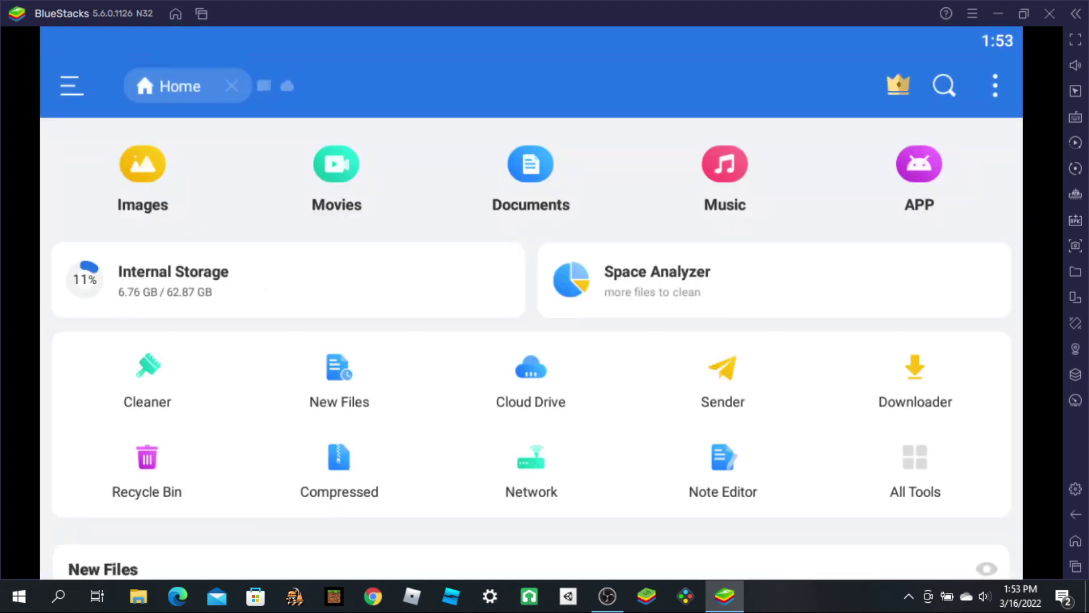
# Step: Copy main.5051001.com.jumpgames.rswrb.obb from the RealSteelWRB archive in the internal storage's Download folder
pyautogui.click(174, 280)
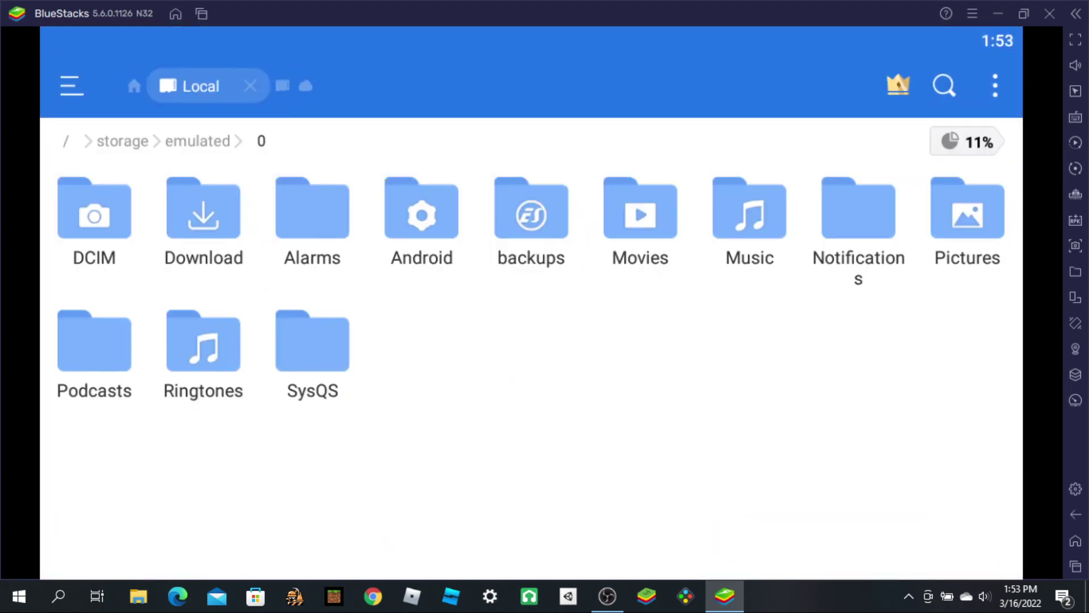
pyautogui.click(203, 209)
pyautogui.click(204, 209)
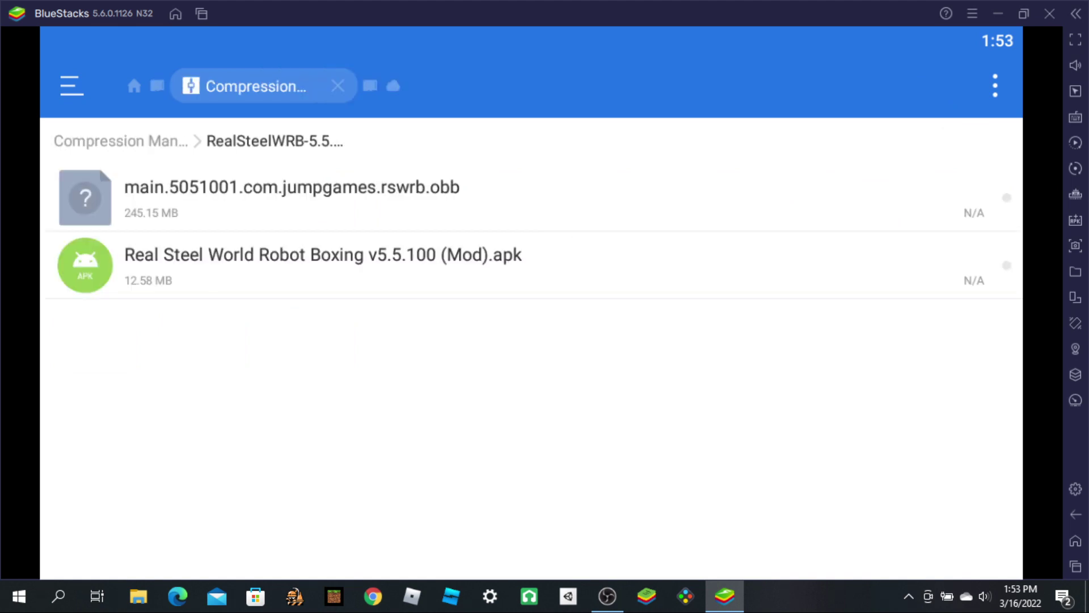
pyautogui.click(293, 197)
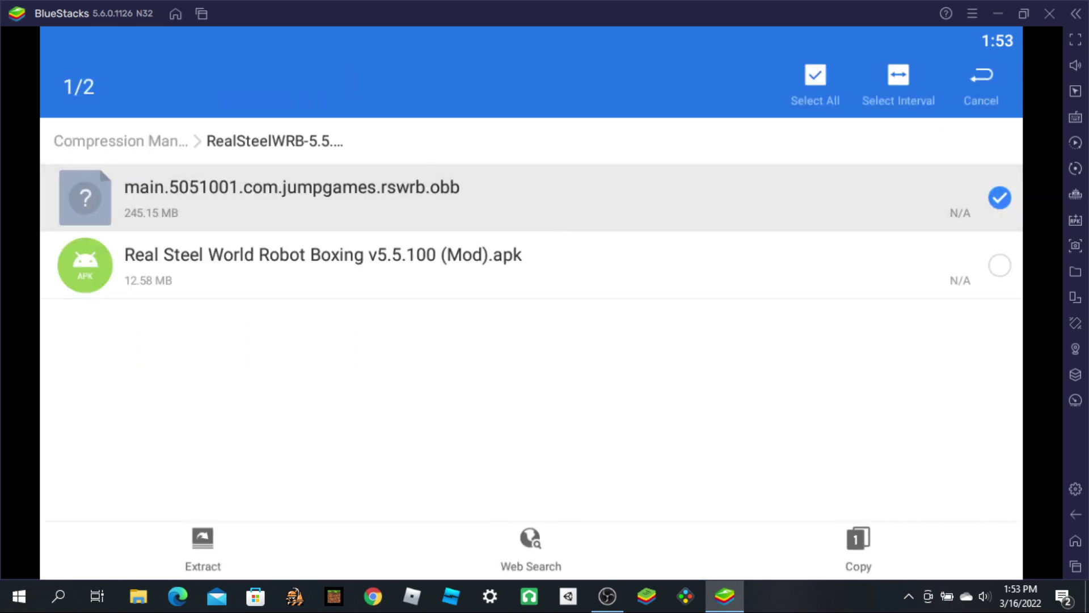
pyautogui.click(858, 548)
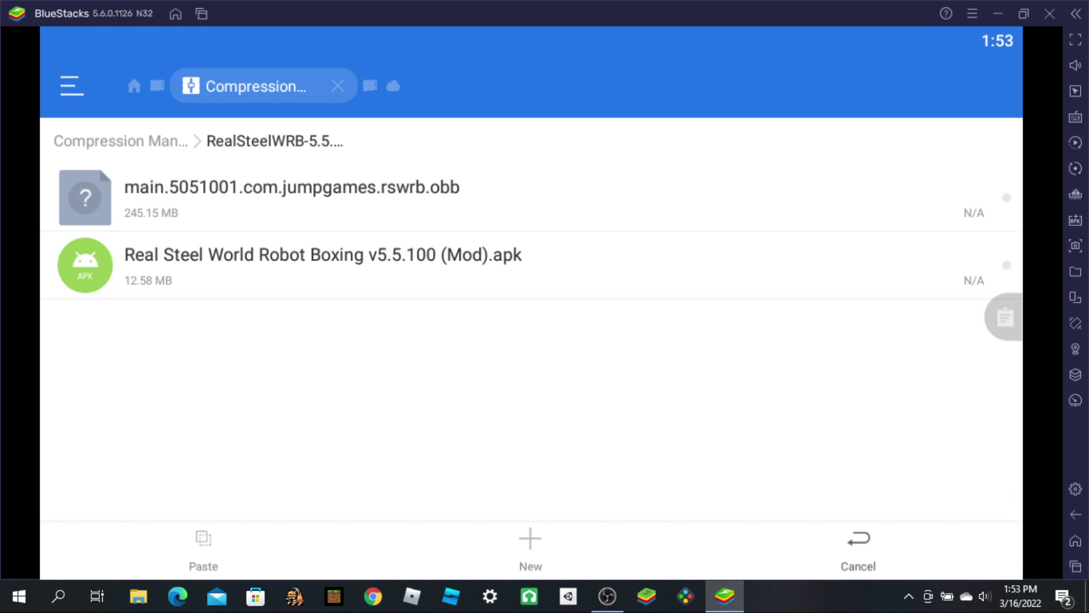
# Step: Create a folder named com.jumpgames.rswrb inside the internal storage's Android/obb folder
pyautogui.press('Escape')
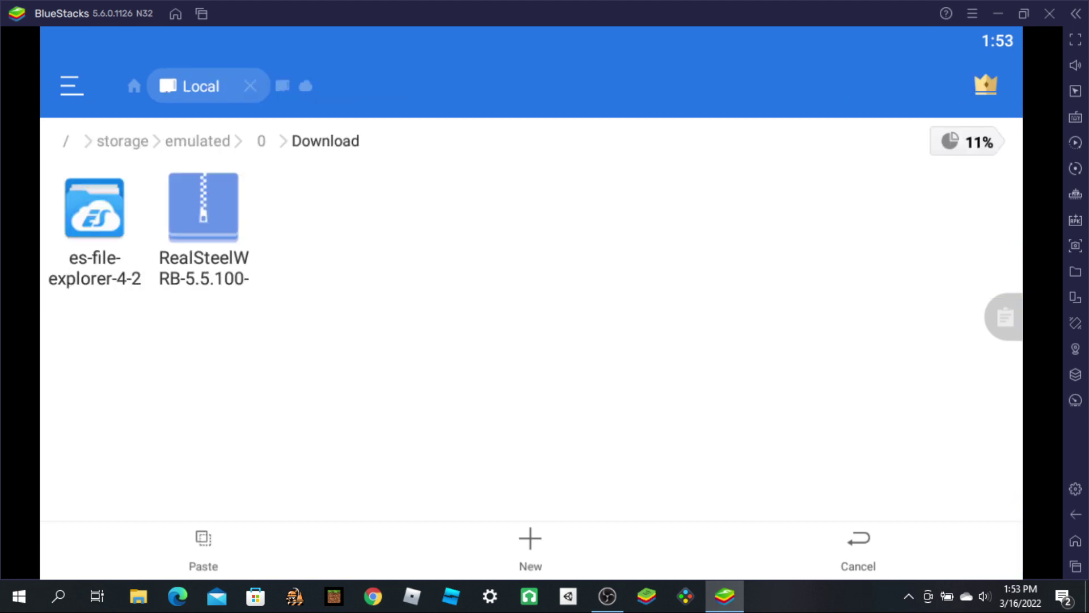
pyautogui.press('Escape')
pyautogui.click(288, 280)
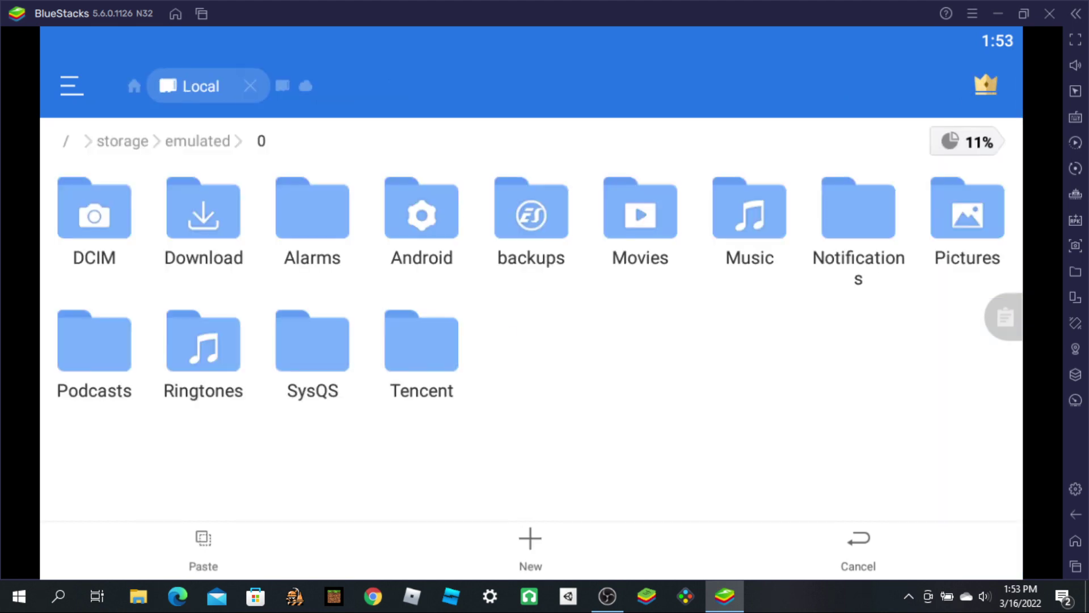
pyautogui.click(421, 215)
pyautogui.click(203, 216)
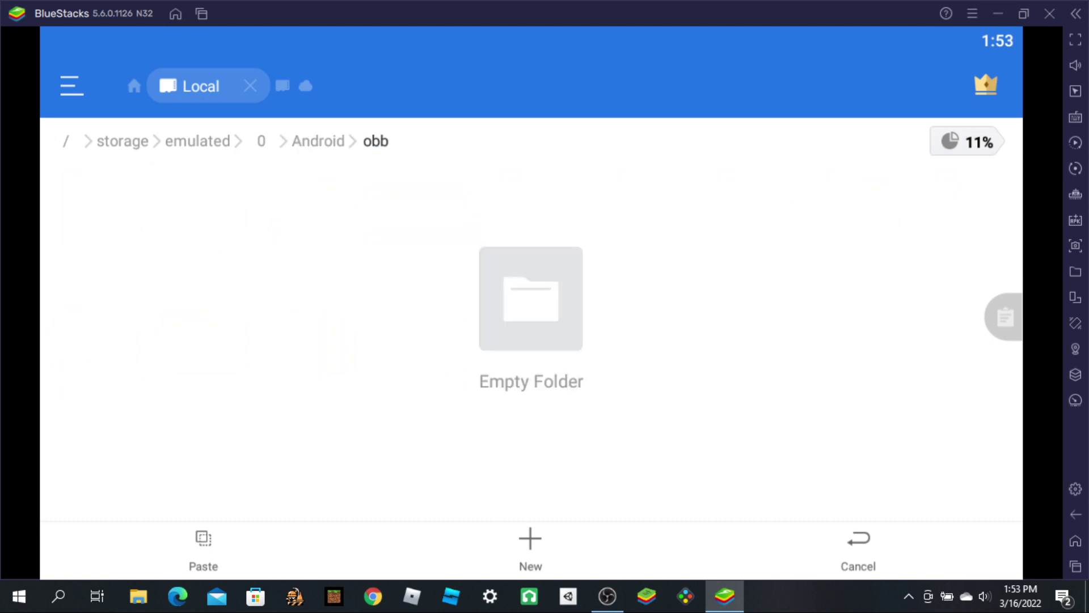
pyautogui.click(530, 545)
pyautogui.write('com.')
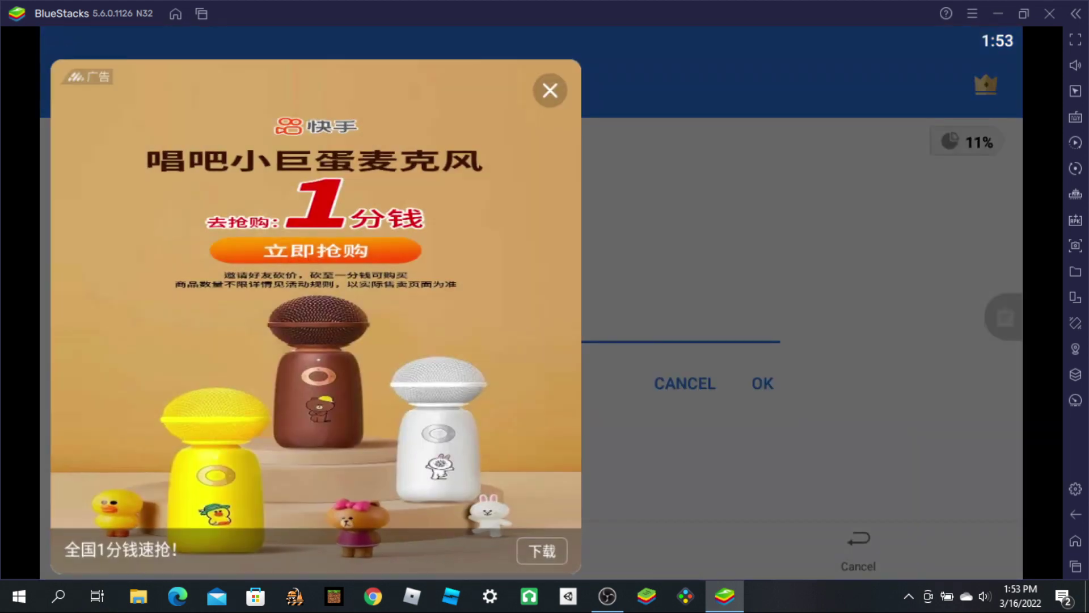
pyautogui.write('jump')
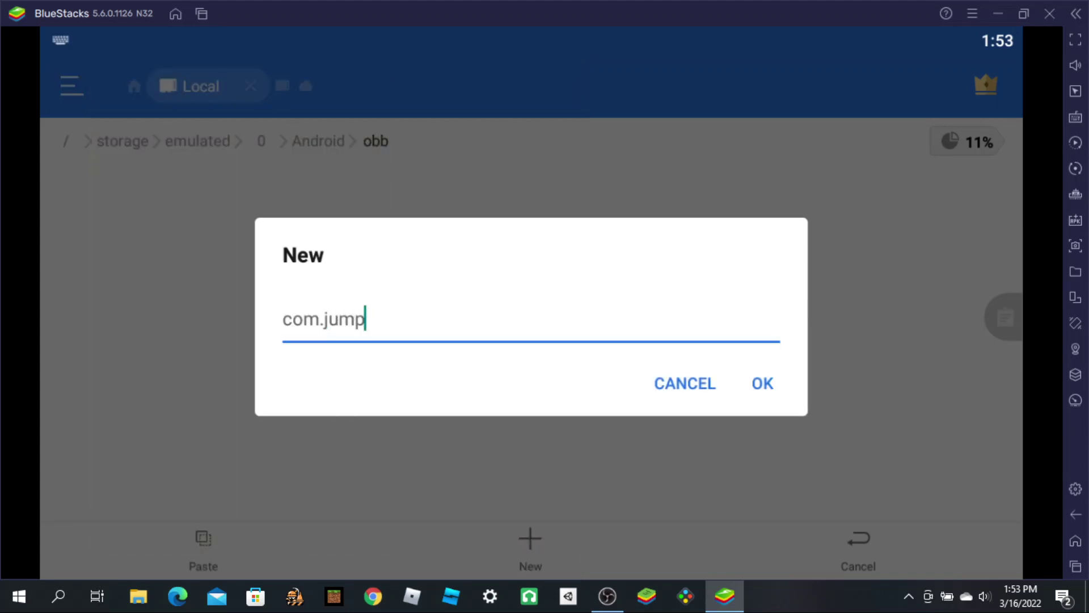
pyautogui.write('games.')
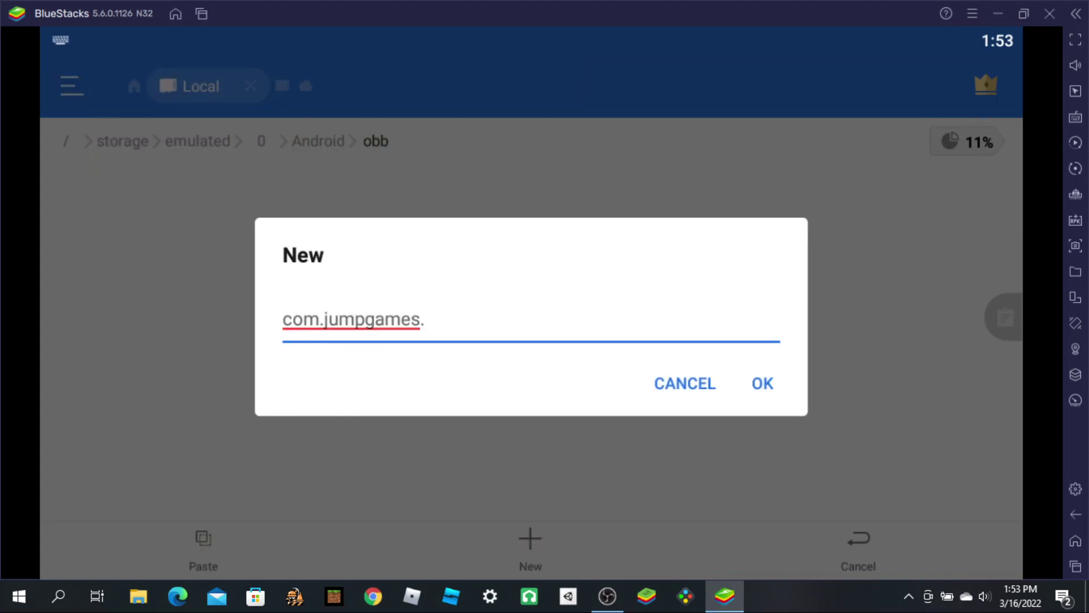
pyautogui.write('rswrb')
pyautogui.press('Return')
# Step: Paste the copied OBB file into the com.jumpgames.rswrb folder and return to the obb folder
pyautogui.click(94, 208)
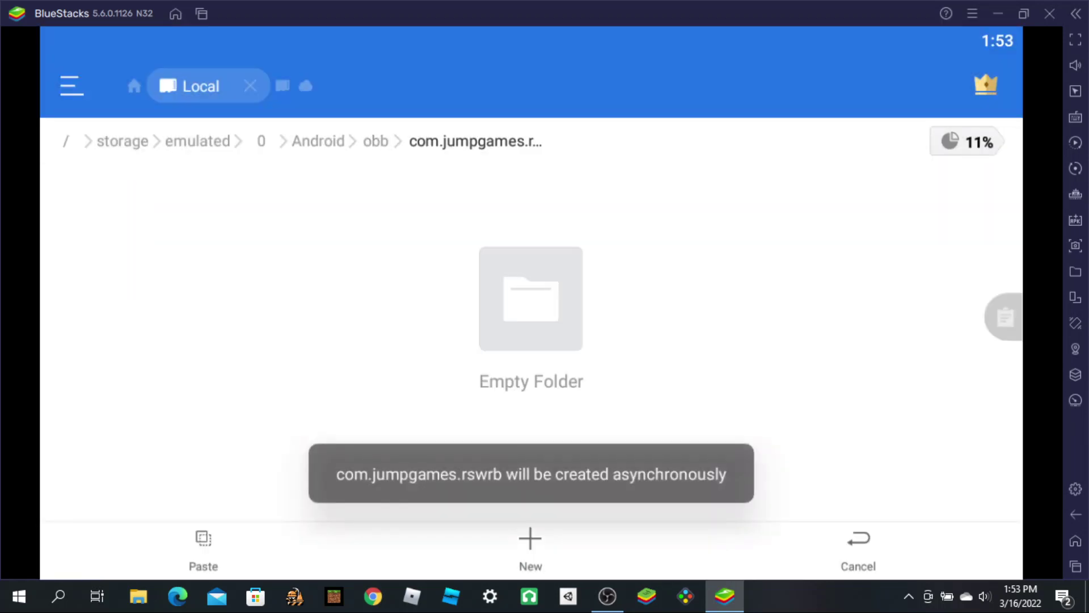
pyautogui.click(204, 549)
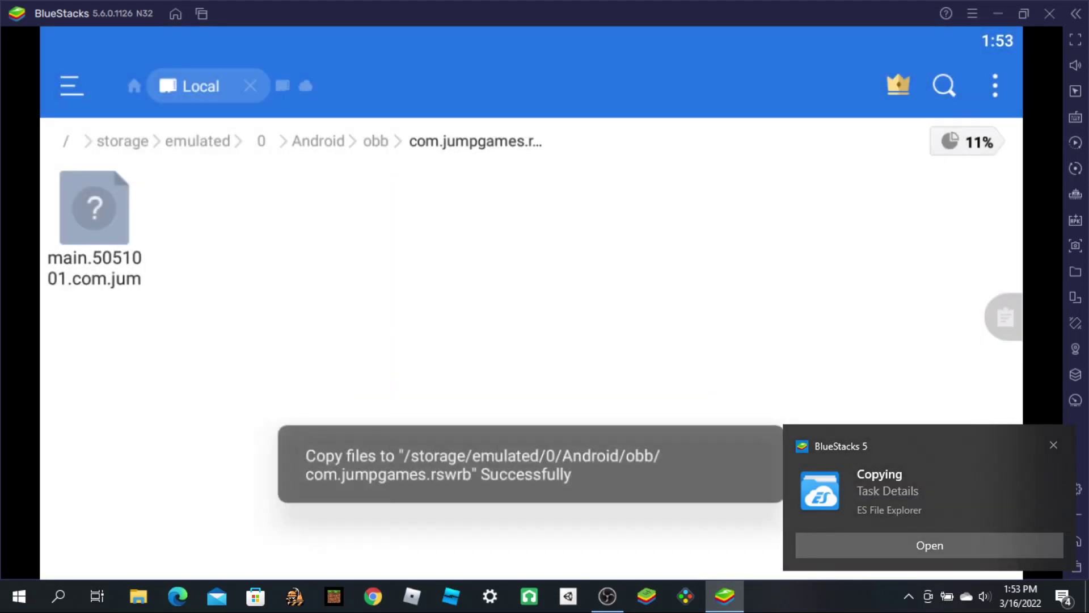
pyautogui.click(376, 141)
# Step: Check the contents of the com.jumpgames.rswrb folder, return to the file explorer's home page and dismiss the desktop notification
pyautogui.click(607, 596)
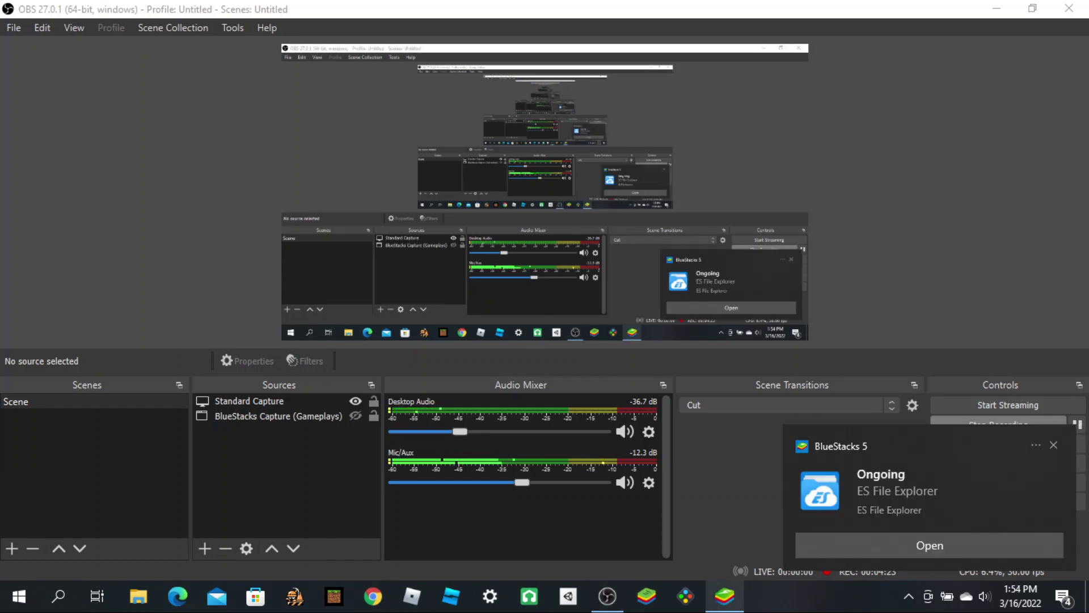
pyautogui.click(724, 595)
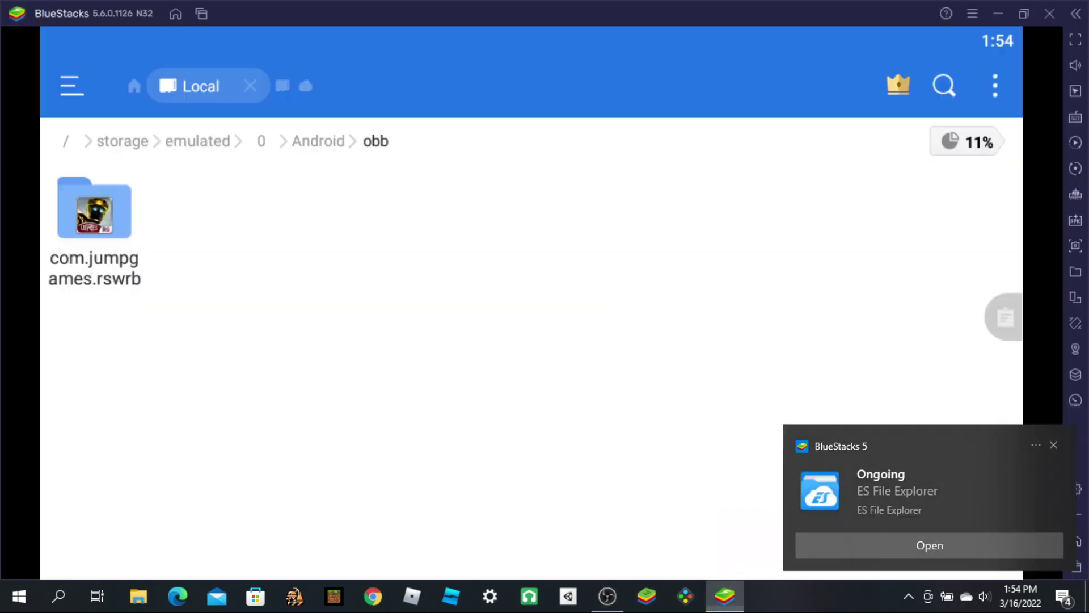
pyautogui.click(94, 208)
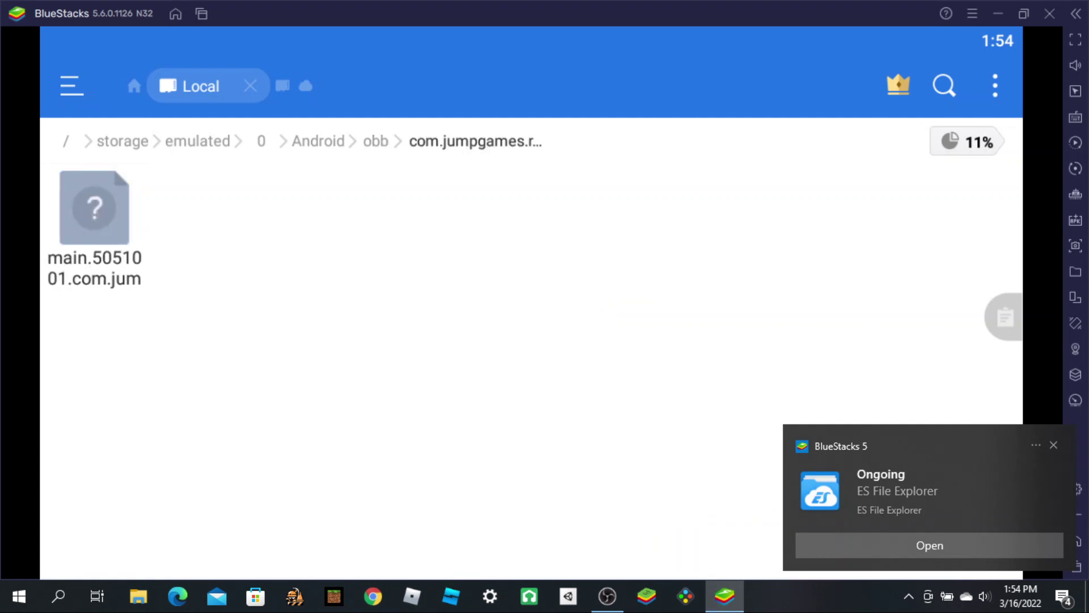
pyautogui.click(318, 141)
pyautogui.click(1078, 514)
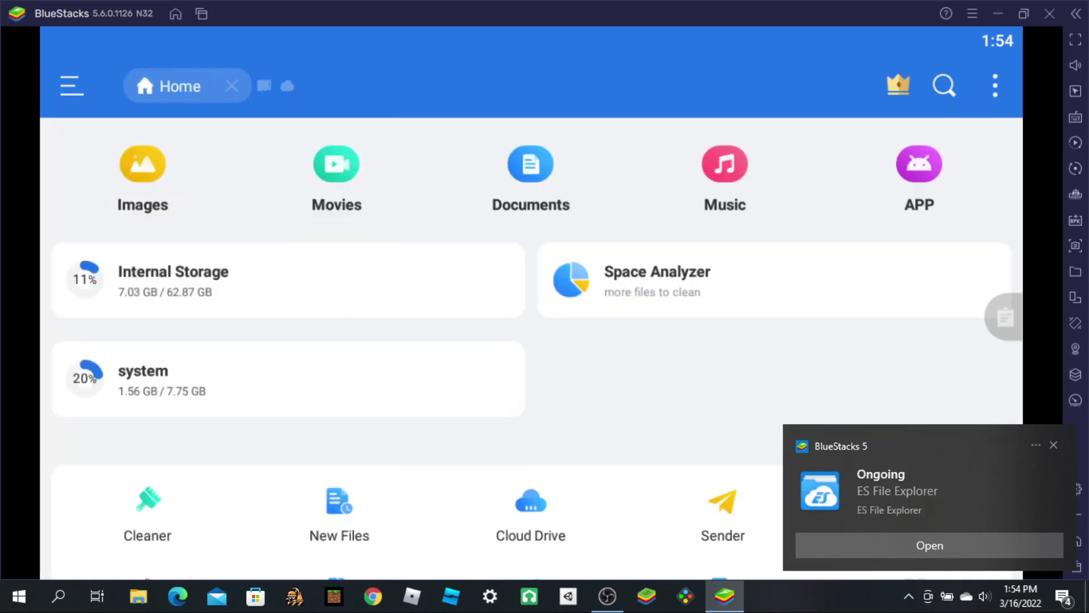
pyautogui.click(1054, 445)
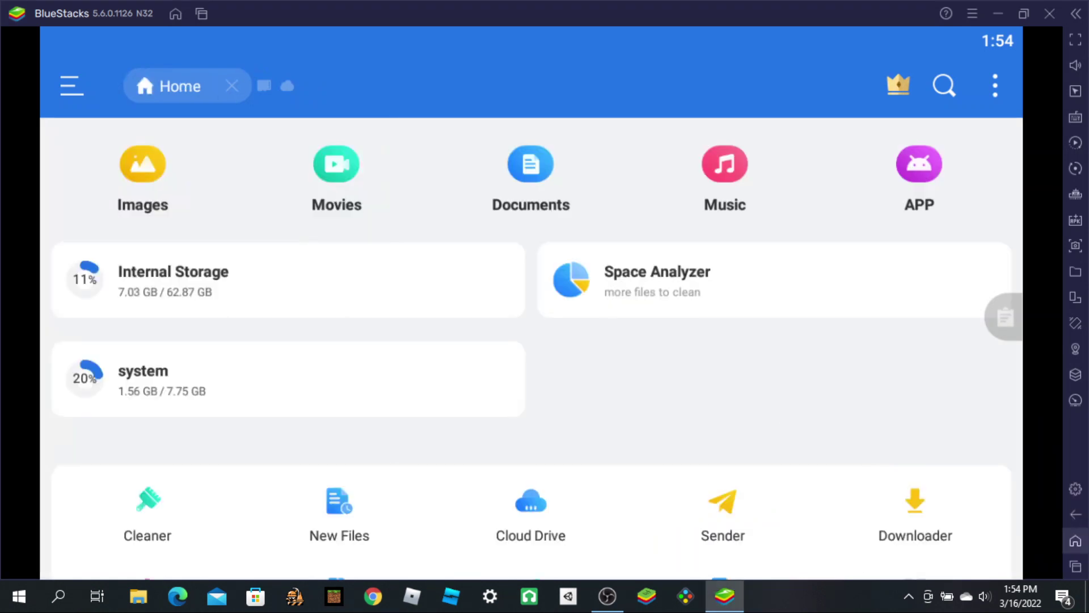
# Step: Close the recent apps, including ES File Explorer, Chrome and Settings, and launch RealSteelWRB from the home screen
pyautogui.click(1075, 566)
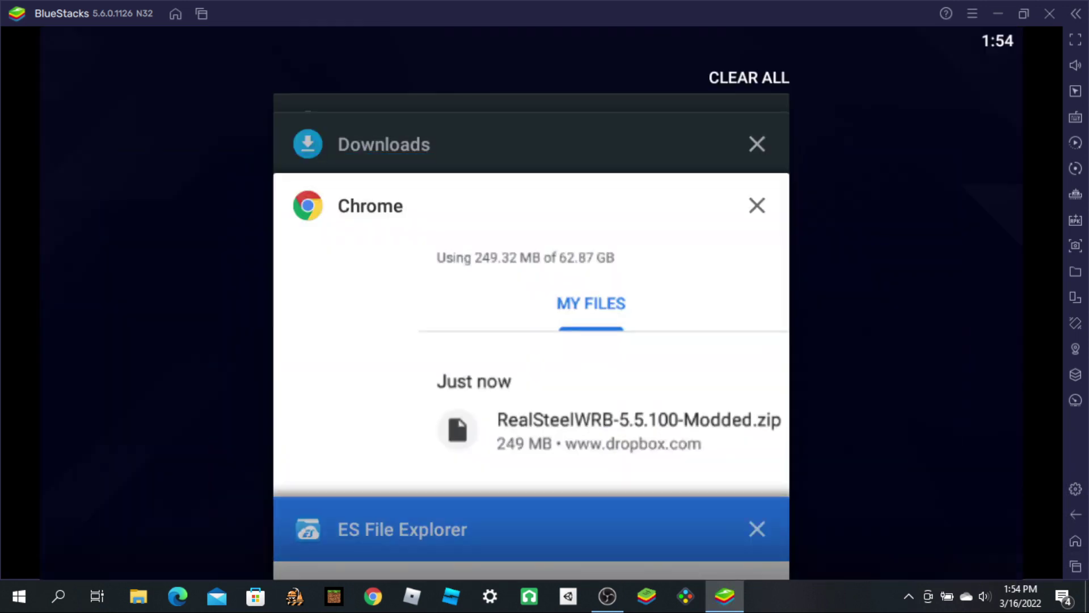
pyautogui.moveTo(596, 530); pyautogui.dragTo(375, 530)
pyautogui.moveTo(596, 425); pyautogui.dragTo(340, 426)
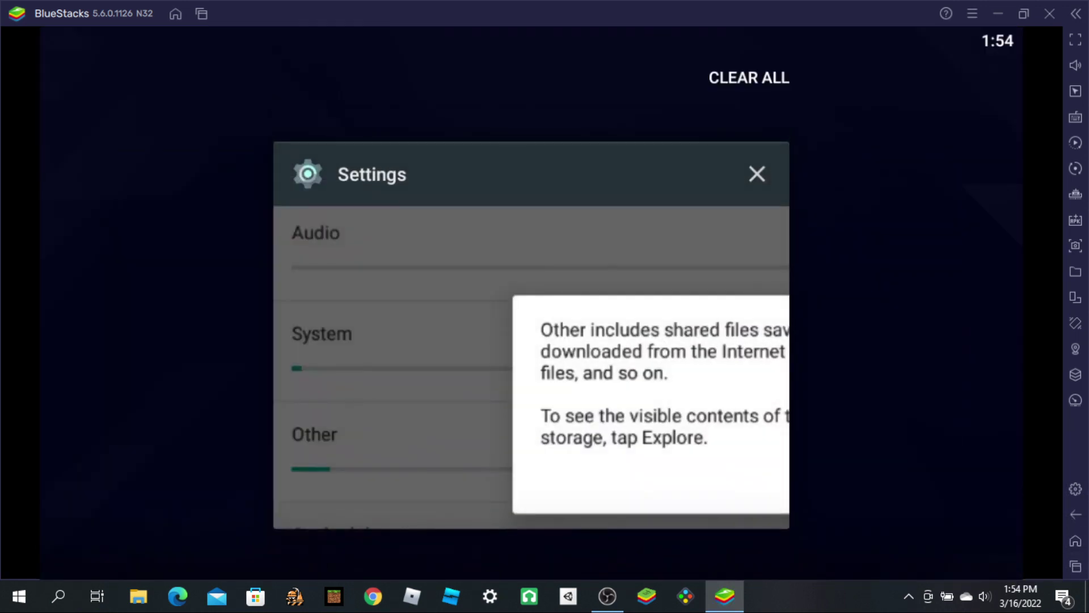
pyautogui.moveTo(596, 425); pyautogui.dragTo(340, 426)
pyautogui.click(915, 130)
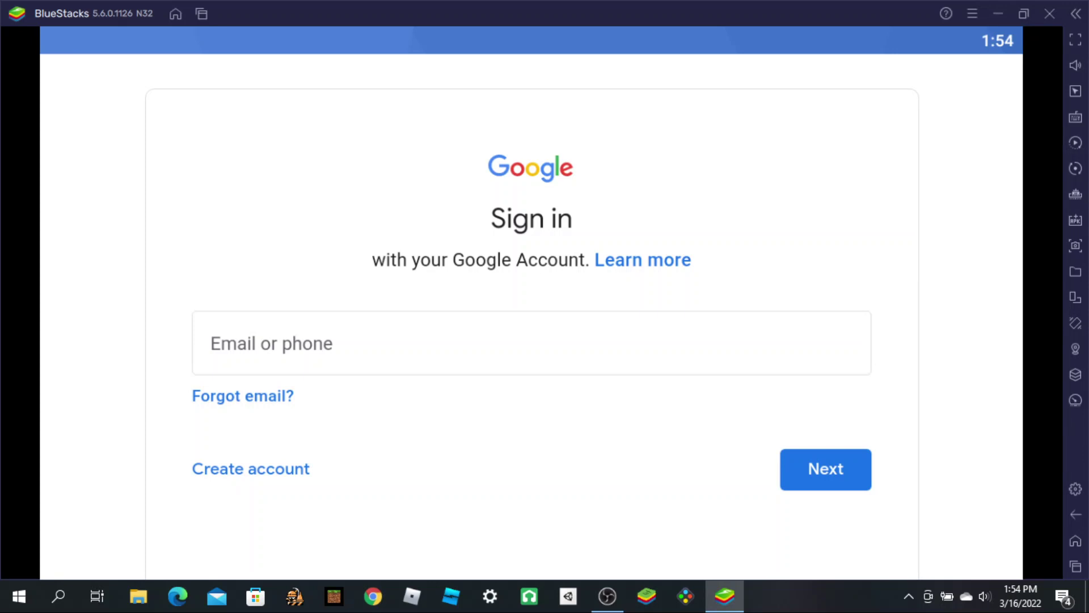
pyautogui.click(606, 595)
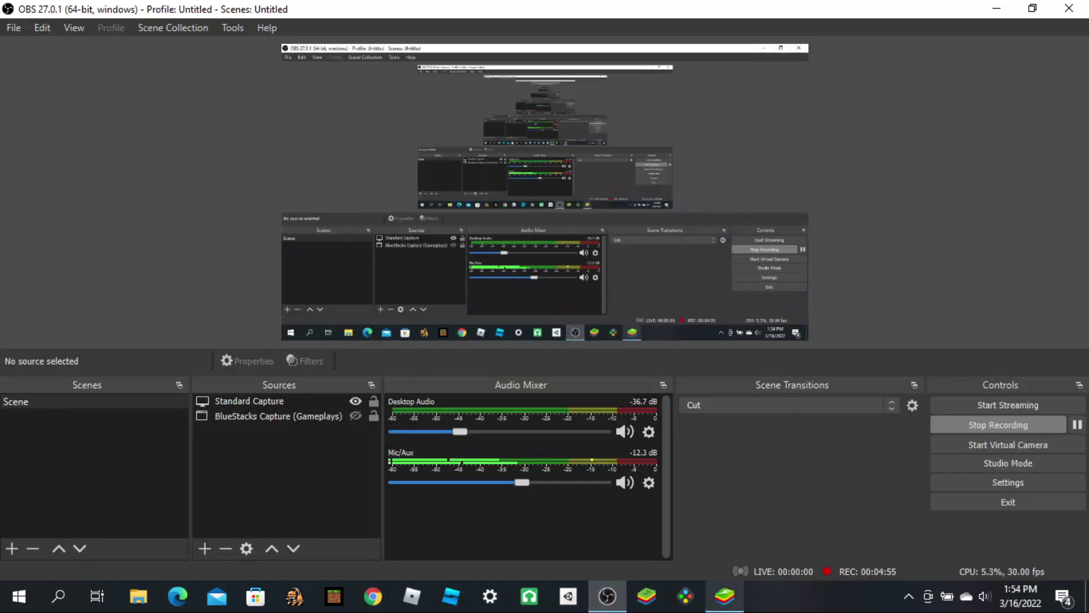
pyautogui.click(724, 596)
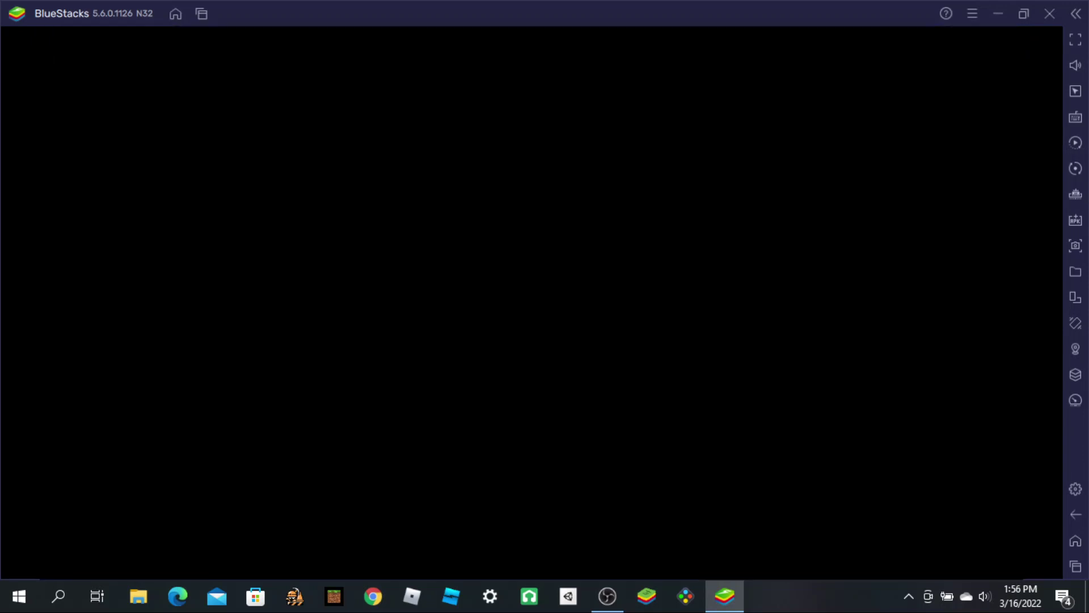
pyautogui.hotkey('alt', 'Tab')
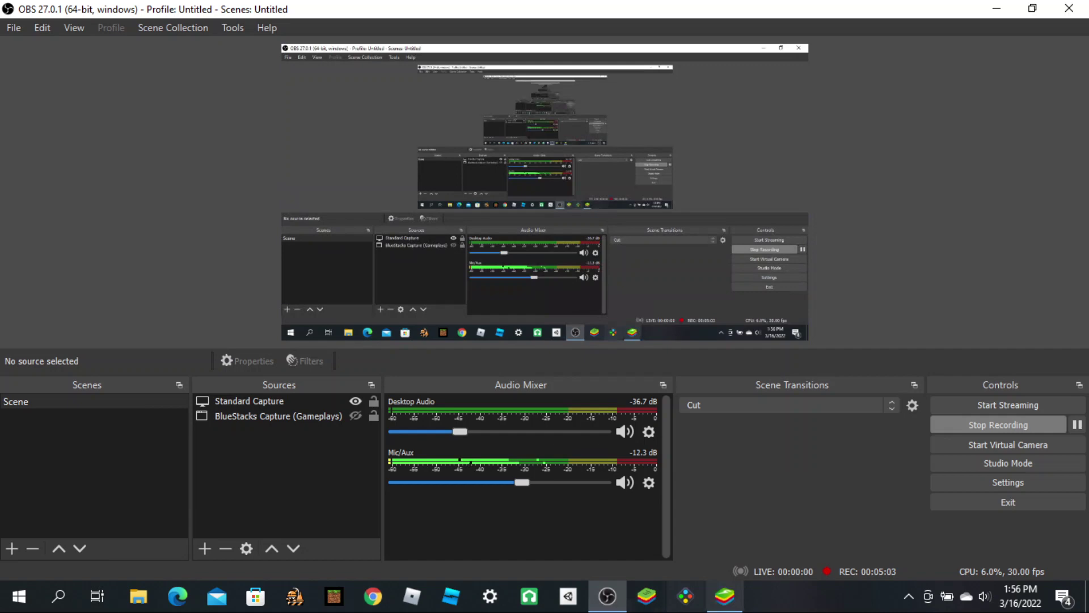
pyautogui.click(724, 596)
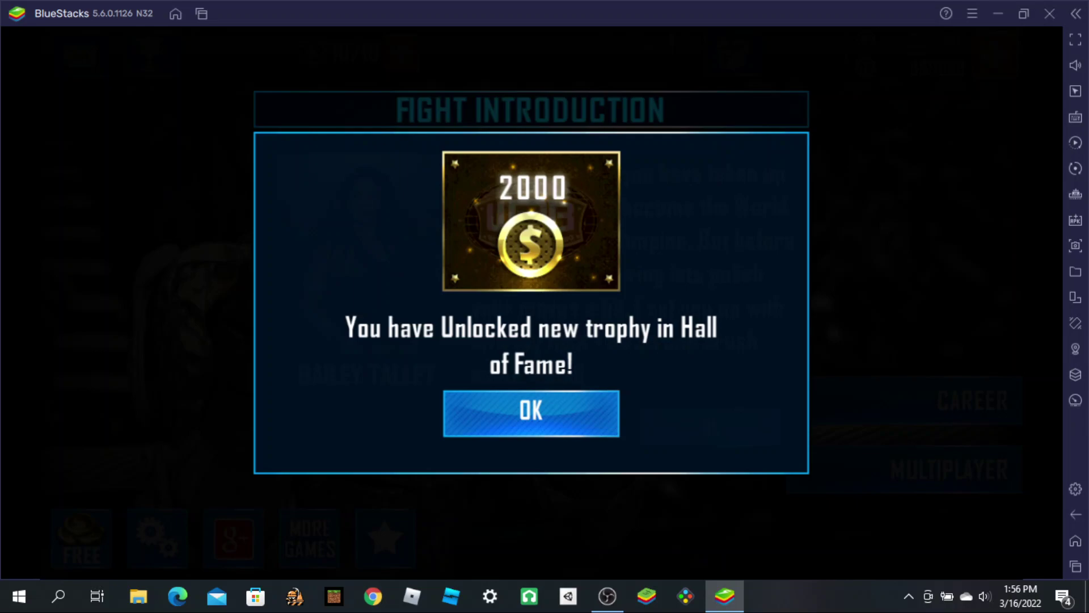
# Step: Dismiss the Hall of Fame trophy notice and accept the Fight Introduction
pyautogui.click(531, 414)
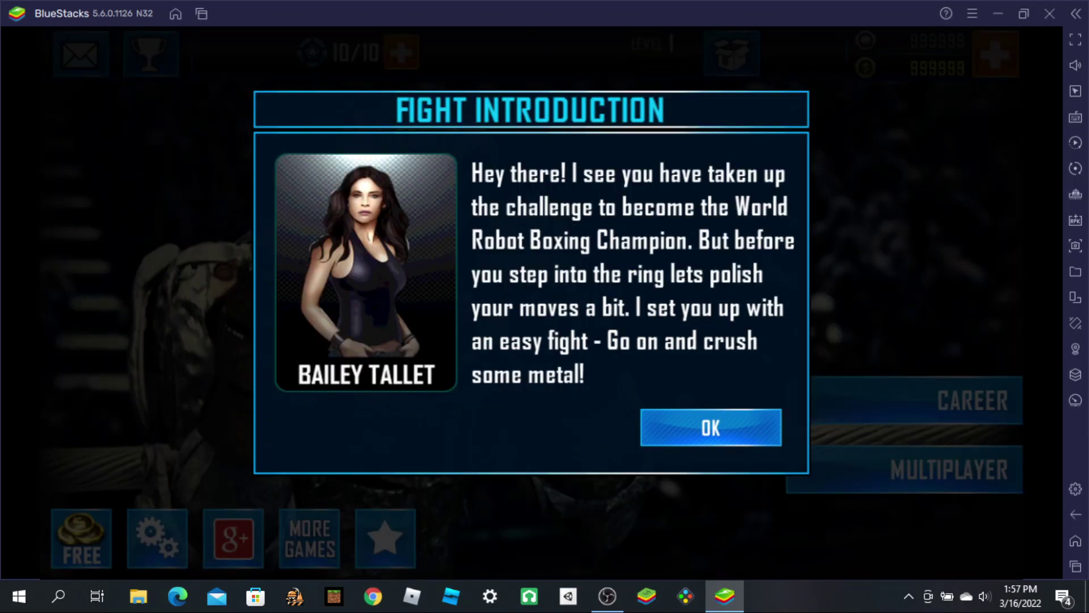
pyautogui.click(710, 427)
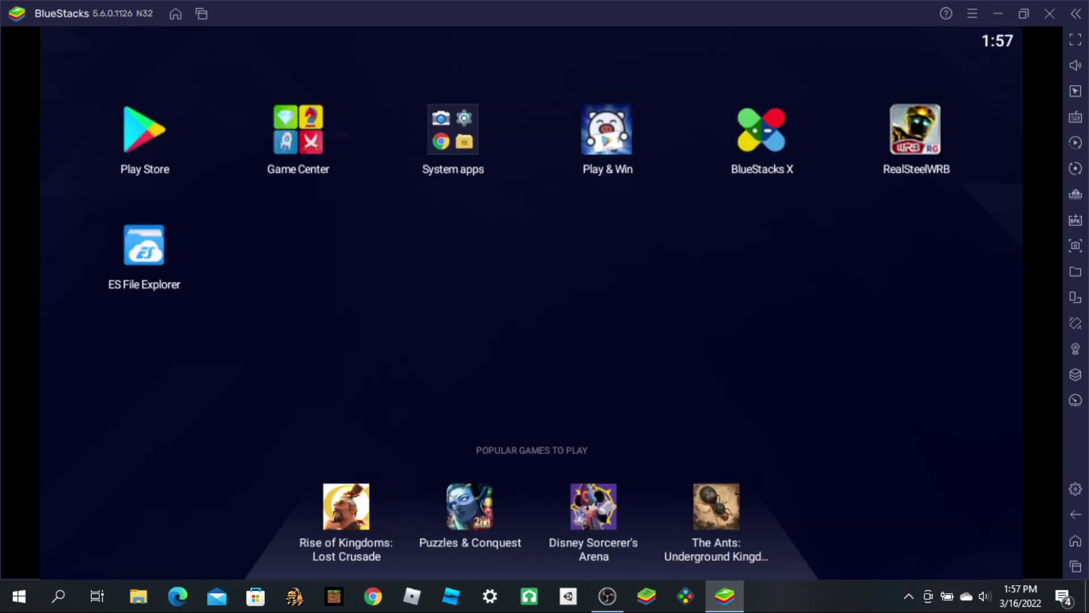
# Step: Relaunch RealSteelWRB from the home screen and accept the Fight Introduction to start the tutorial fight
pyautogui.click(916, 130)
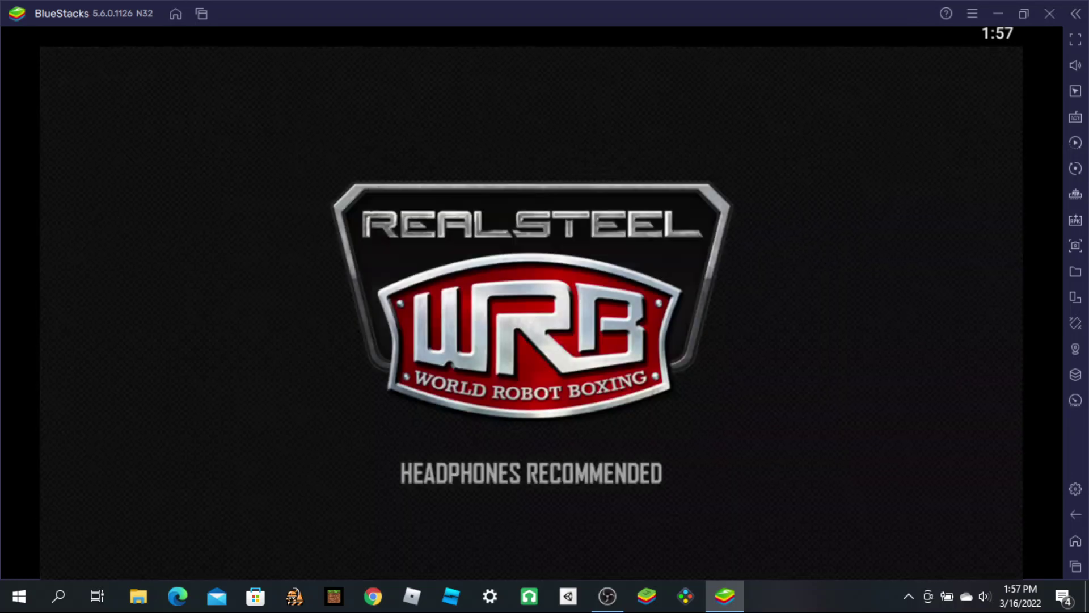
pyautogui.click(607, 596)
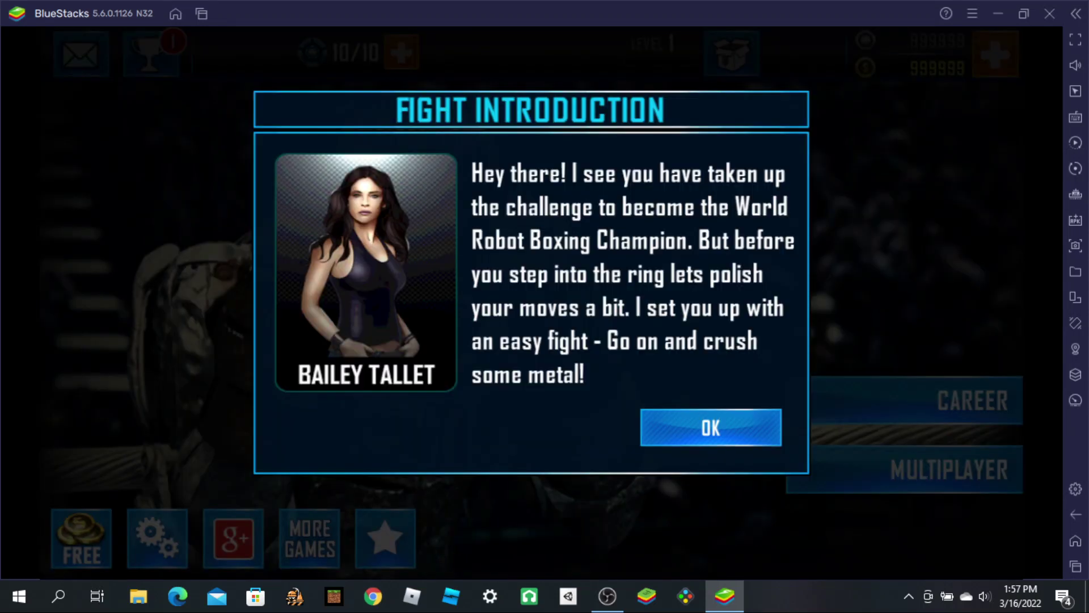
pyautogui.click(711, 427)
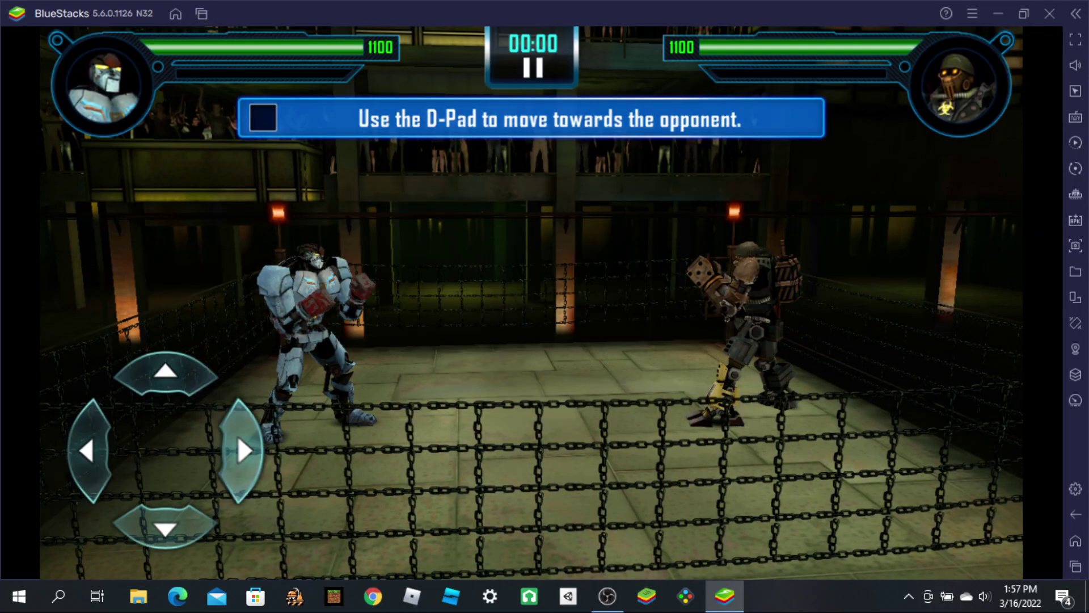
# Step: Move the robot towards the opponent and attack with three light punches
pyautogui.press('d')
pyautogui.press('d')
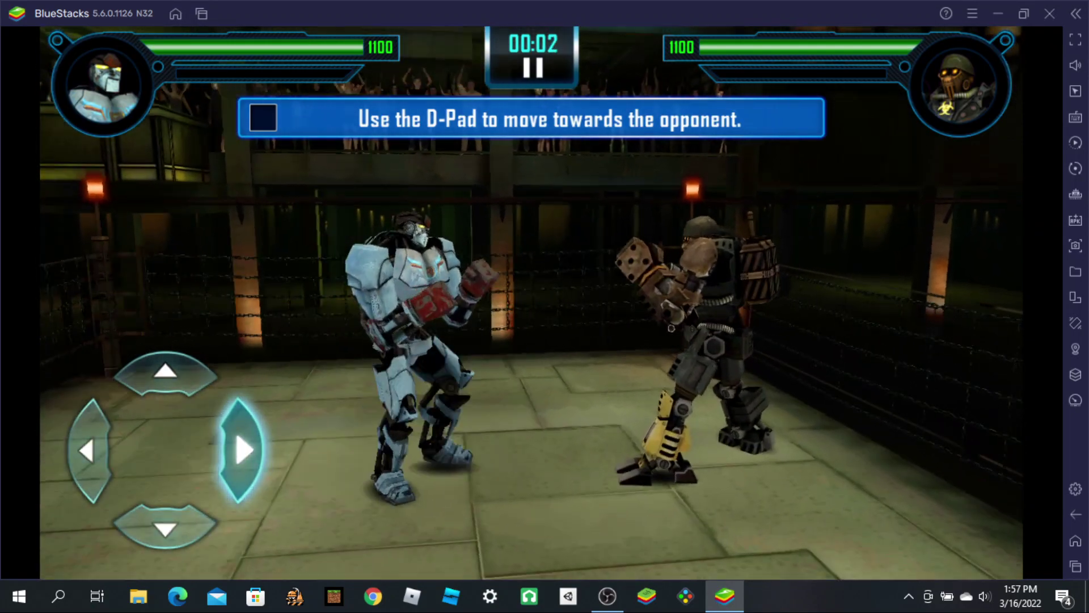
pyautogui.press('d')
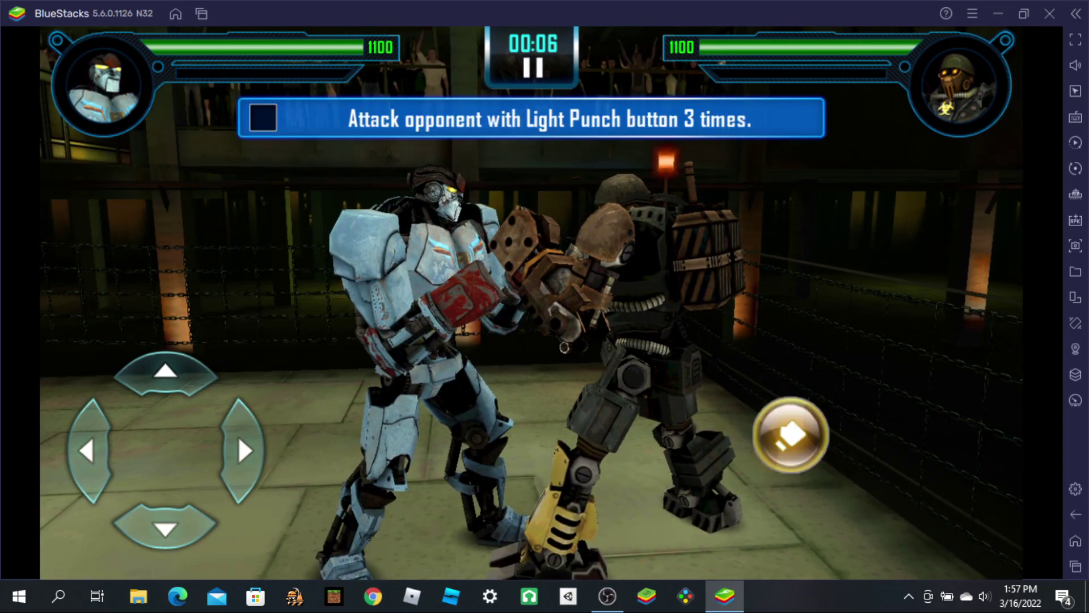
pyautogui.press('j')
pyautogui.press('j')
pyautogui.press('j')
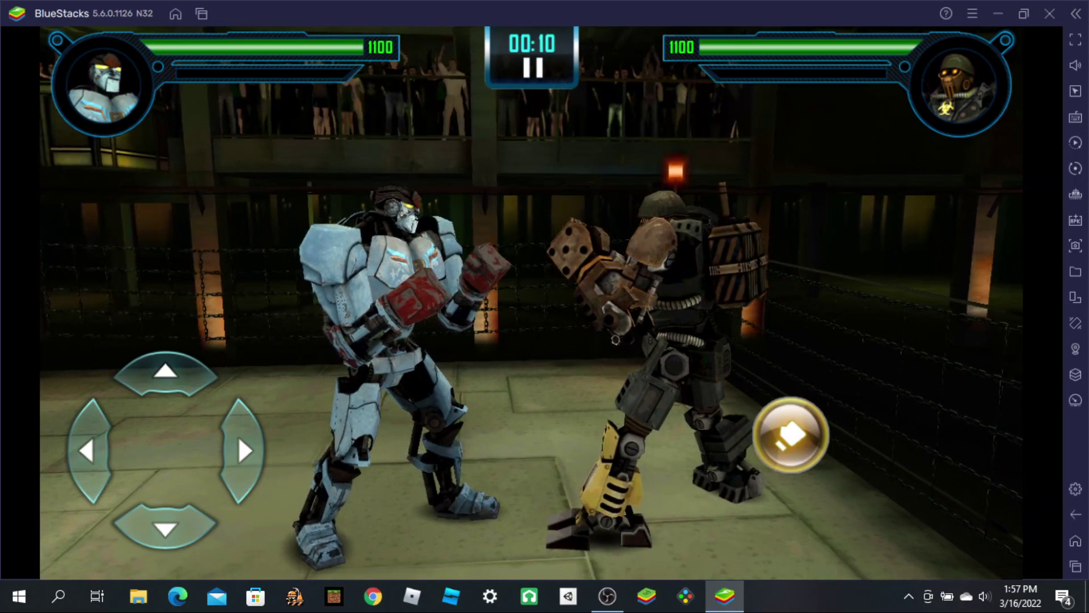
# Step: Attack the opponent with three heavy punches, closing the distance as needed, and block to defend
pyautogui.press('k')
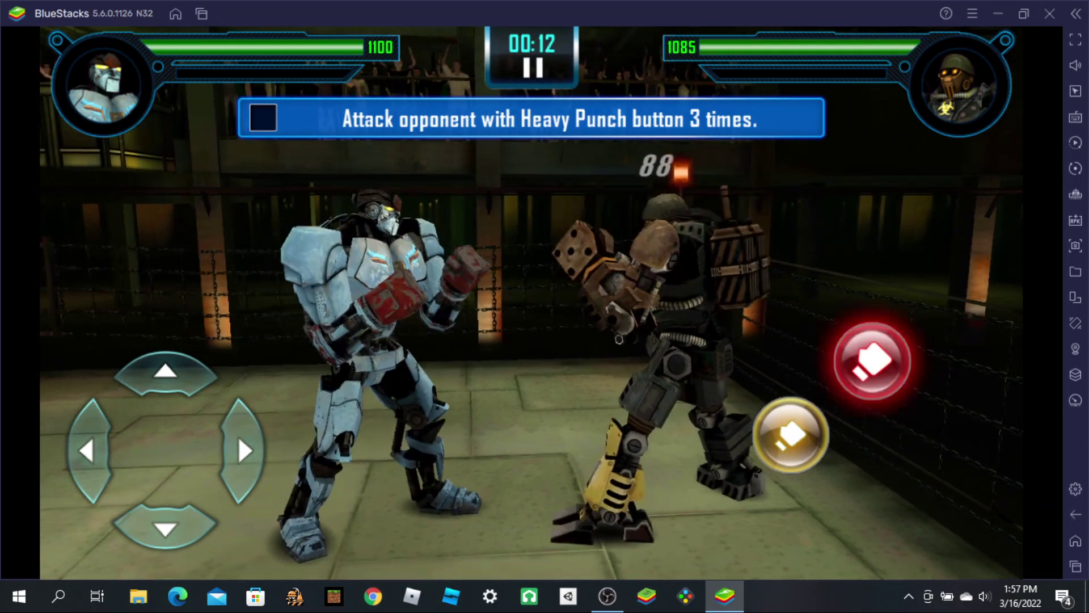
pyautogui.press('k')
pyautogui.press('k')
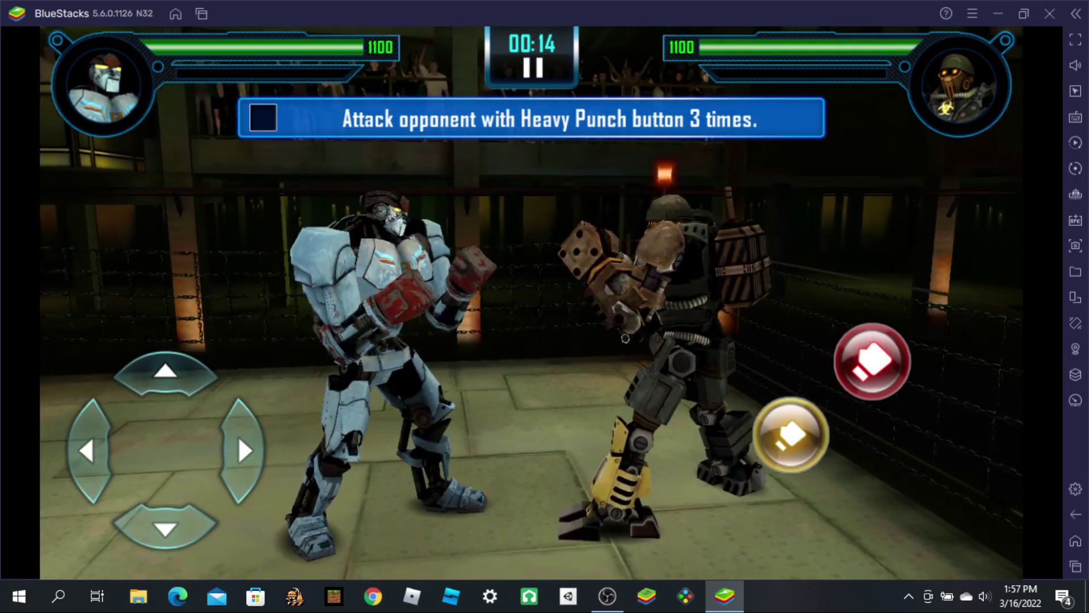
pyautogui.click(237, 434)
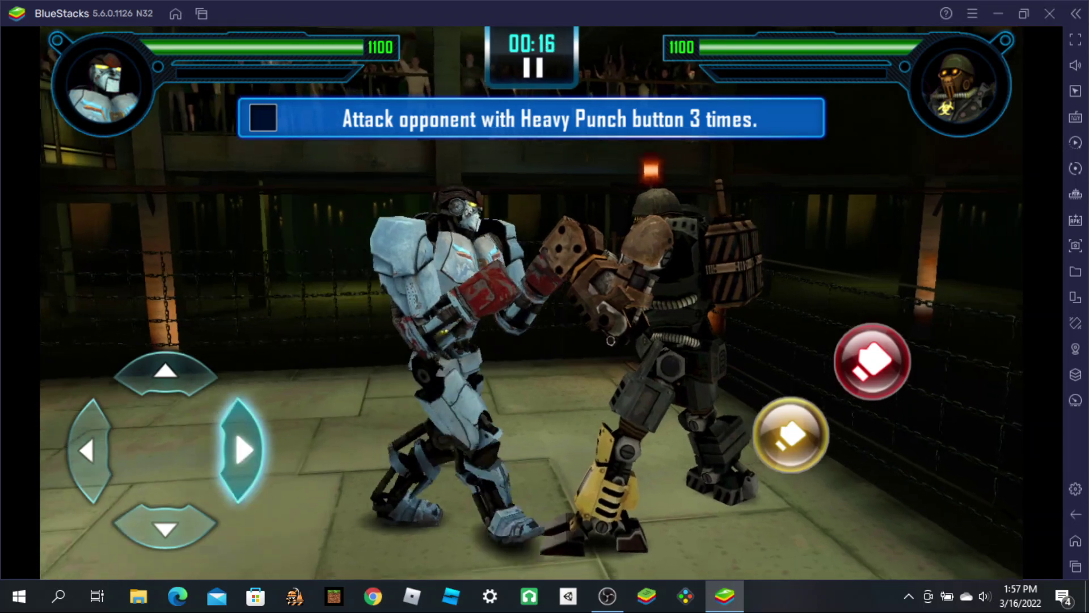
pyautogui.press('k')
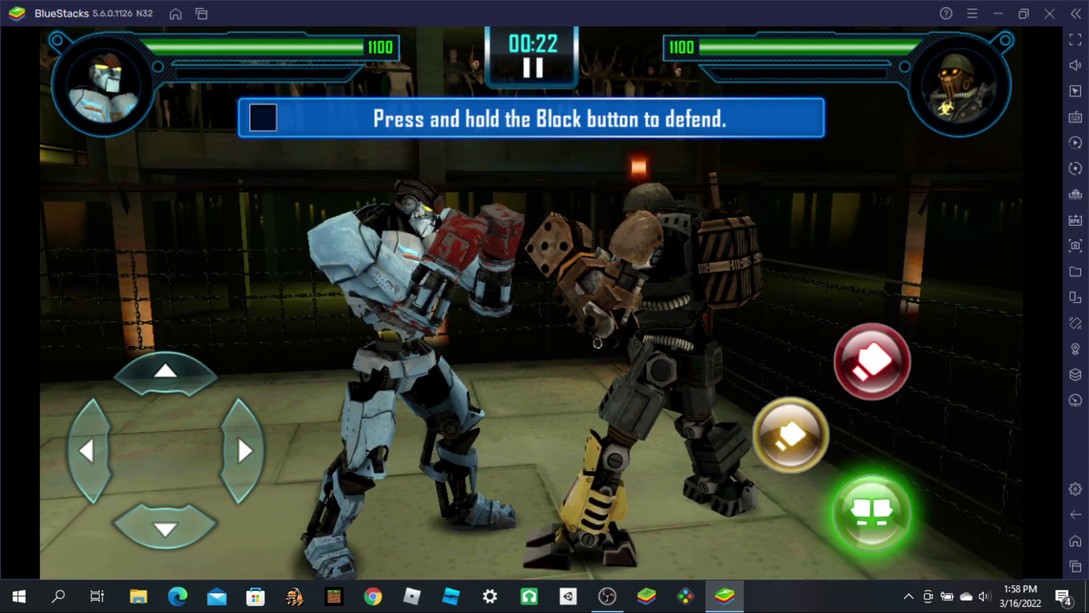
pyautogui.press('l')
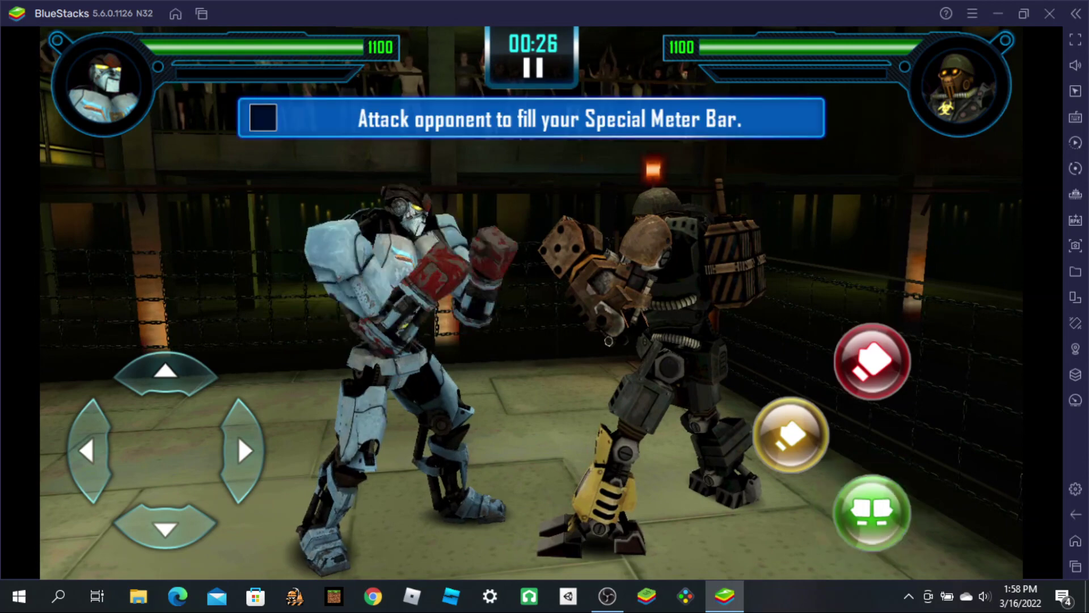
# Step: Attack the opponent with light and heavy punches to fill the Special Meter Bar
pyautogui.press('j')
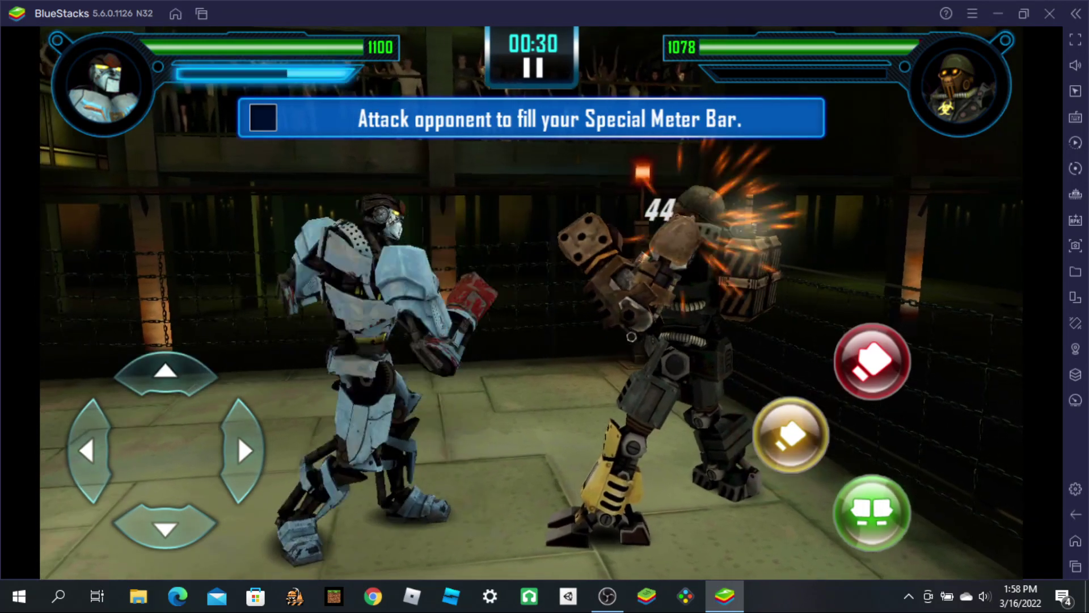
pyautogui.press('k')
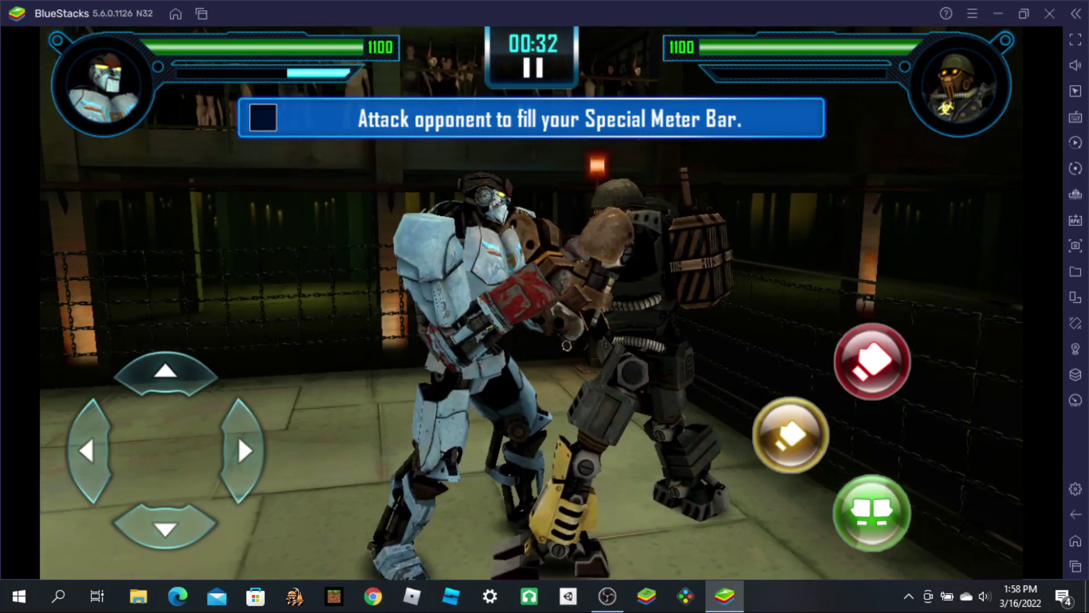
pyautogui.press('k')
pyautogui.press('k')
pyautogui.press('k')
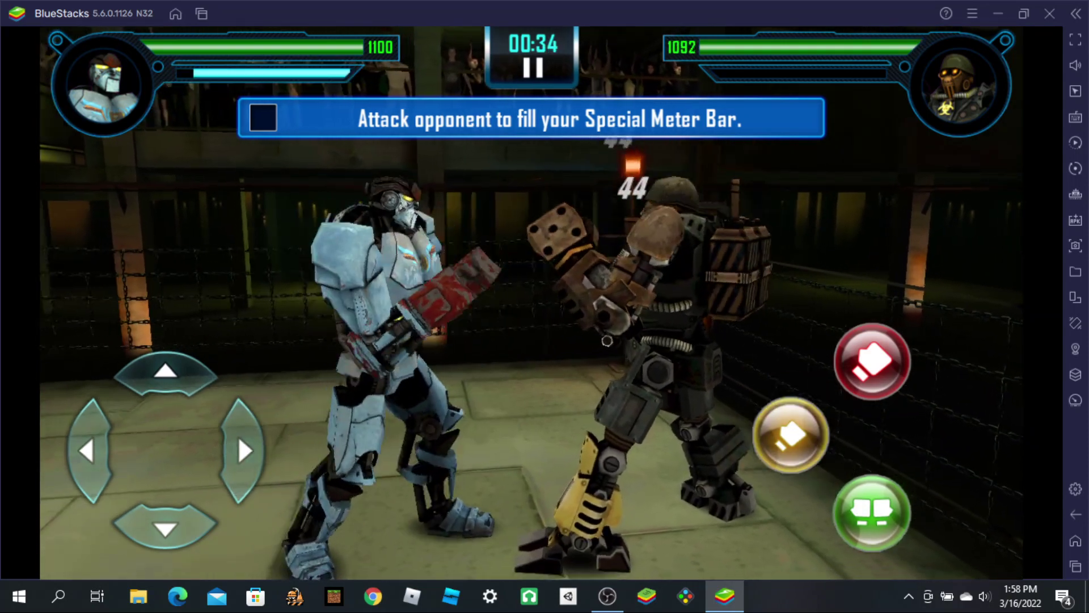
pyautogui.press('k')
# Step: Unleash the robot's special move on the opponent and boost its damage with rapid taps
pyautogui.press('l')
pyautogui.press('l')
pyautogui.press('l')
pyautogui.press('l')
pyautogui.press('l')
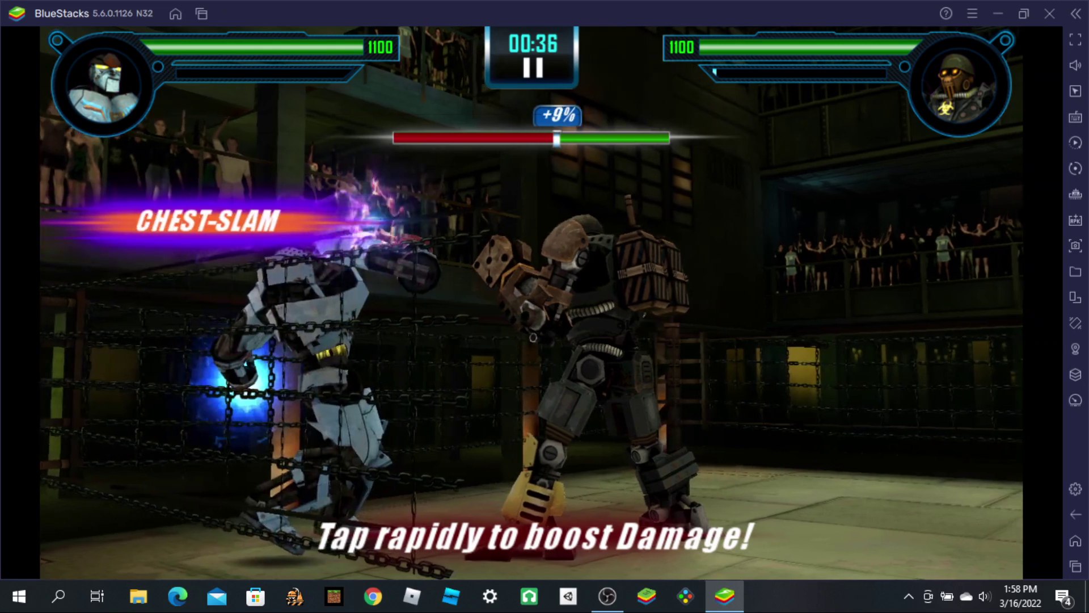
pyautogui.press('space')
pyautogui.press('space')
pyautogui.press('space')
pyautogui.press('space')
pyautogui.press('space')
pyautogui.press('space')
pyautogui.press('space')
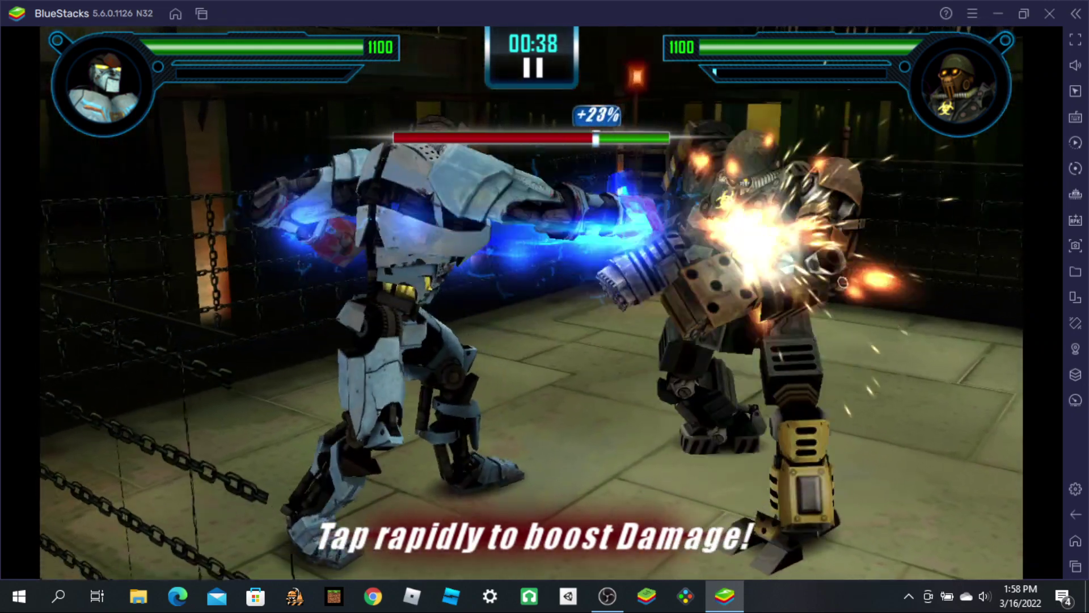
pyautogui.press('space')
pyautogui.press('space')
pyautogui.press('space')
pyautogui.press('space')
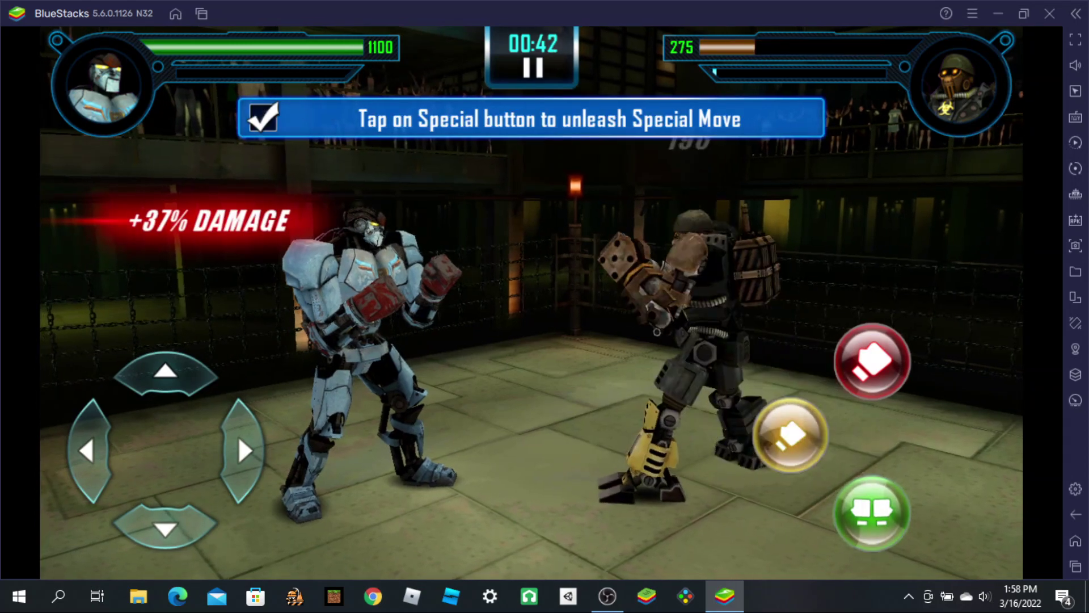
# Step: Close in on the opponent and finish it off with light and heavy punches
pyautogui.press('d')
pyautogui.press('d')
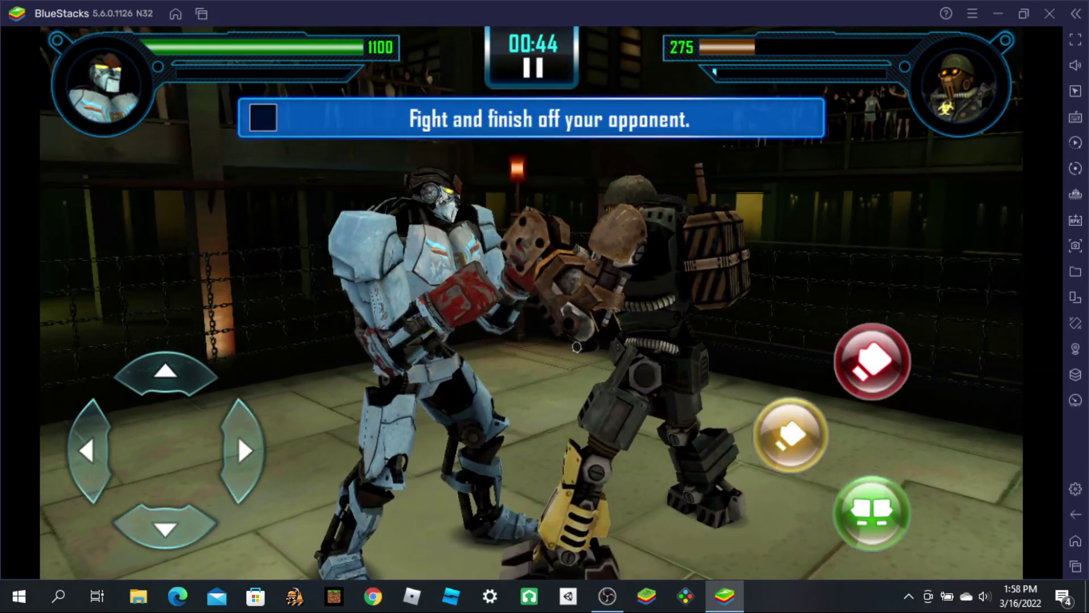
pyautogui.press('j')
pyautogui.press('j')
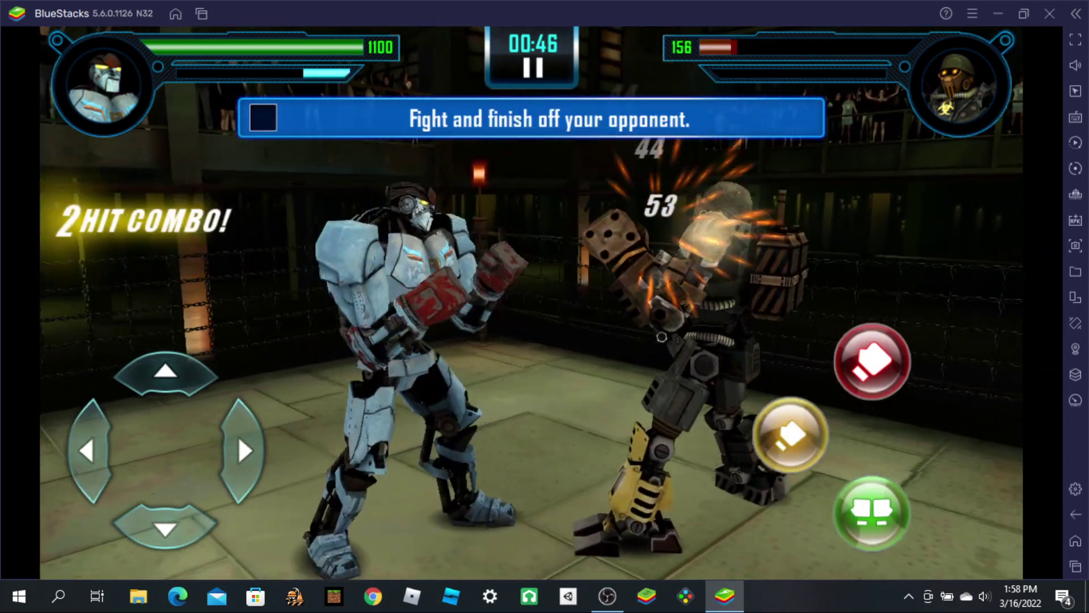
pyautogui.press('k')
pyautogui.press('k')
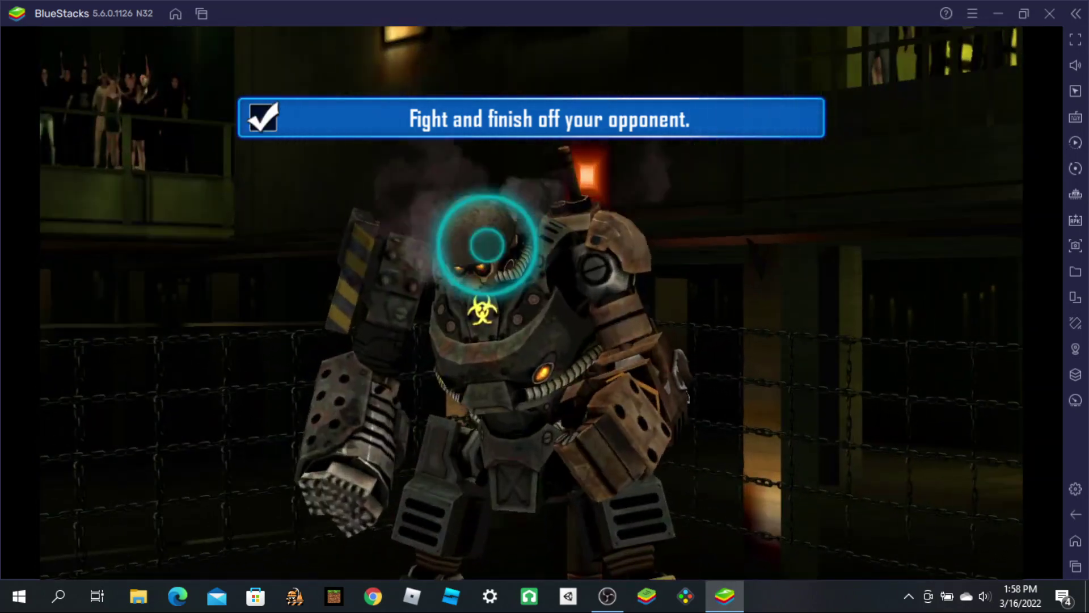
# Step: Perform a Rip Off by hitting the target circles on the defeated robot's head, shoulder and arms
pyautogui.click(488, 245)
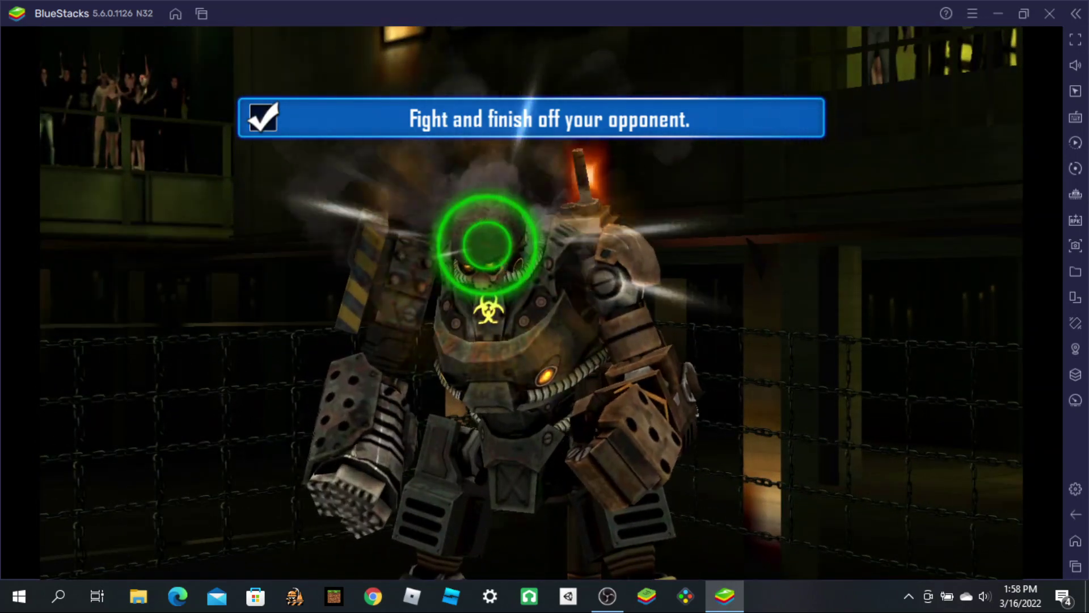
pyautogui.click(605, 268)
pyautogui.click(648, 386)
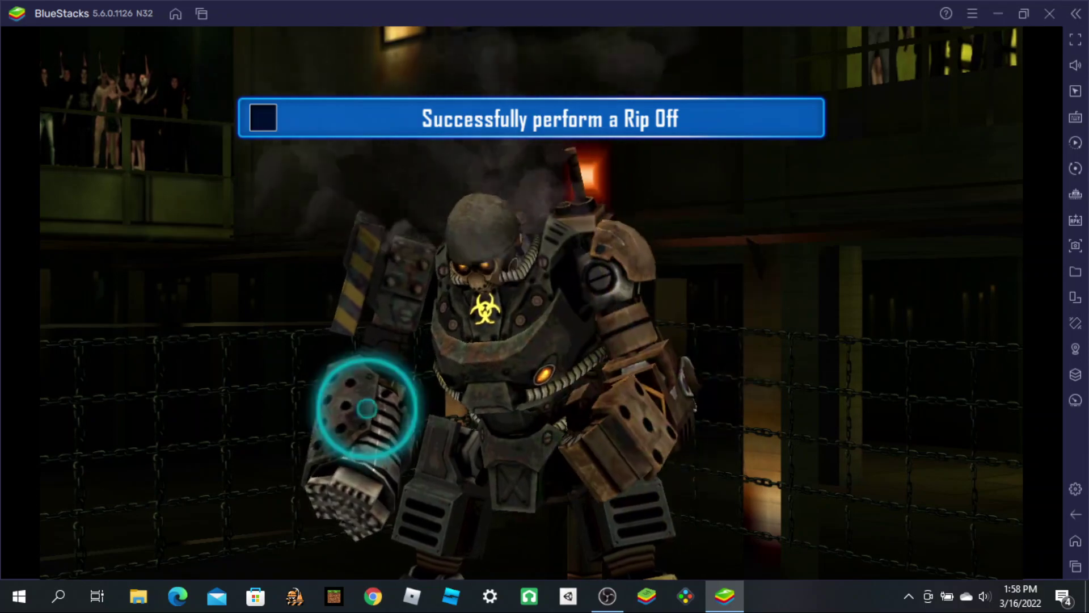
pyautogui.click(366, 409)
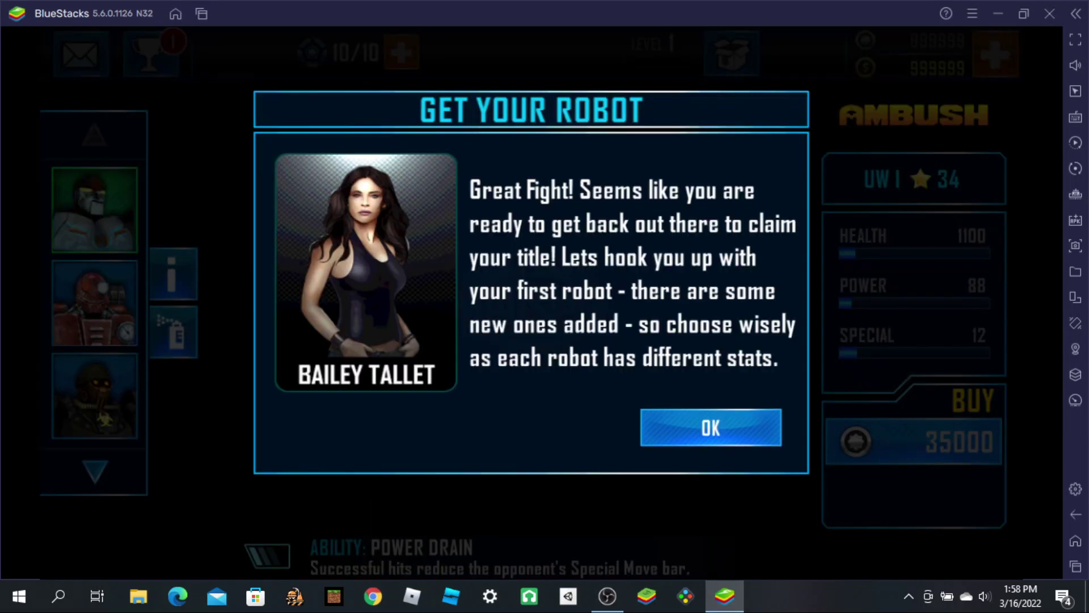
# Step: Accept the Get Your Robot introduction and preview the Bio War and Atom robots
pyautogui.click(711, 428)
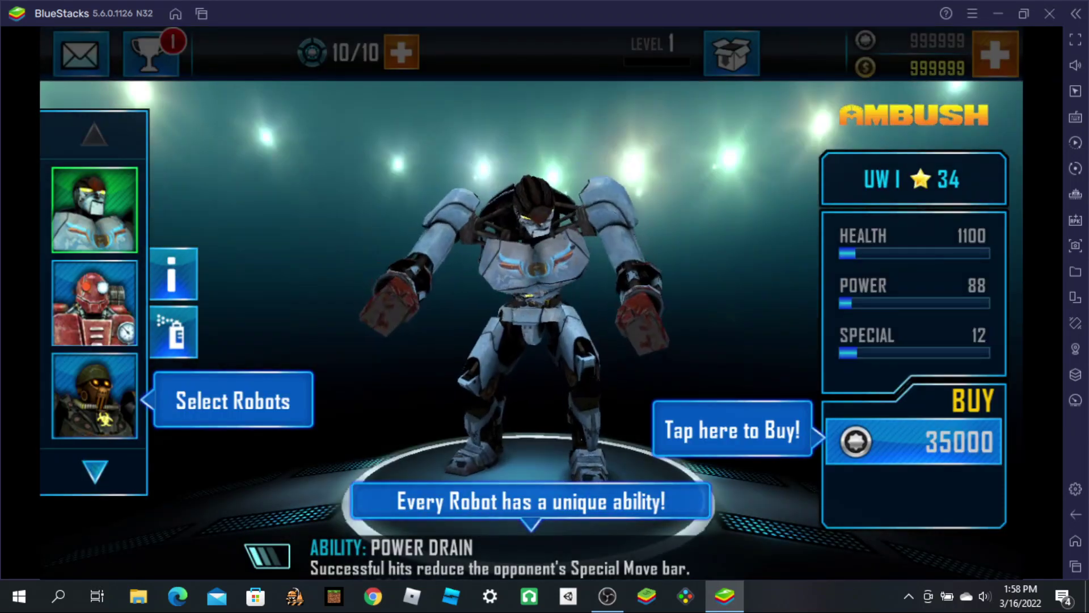
pyautogui.click(95, 396)
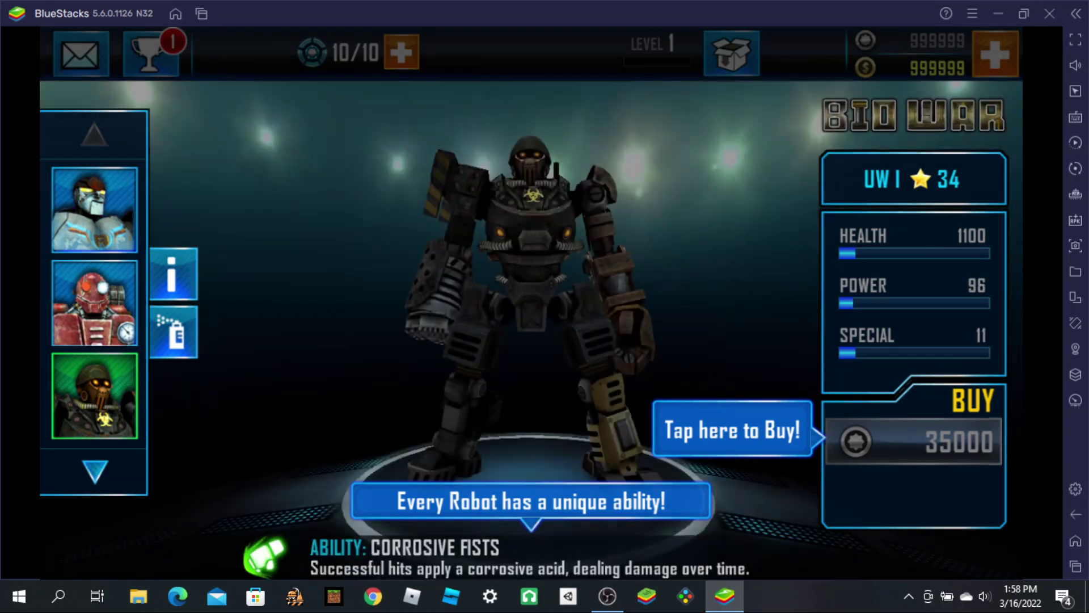
pyautogui.moveTo(95, 396); pyautogui.dragTo(95, 245)
pyautogui.click(95, 324)
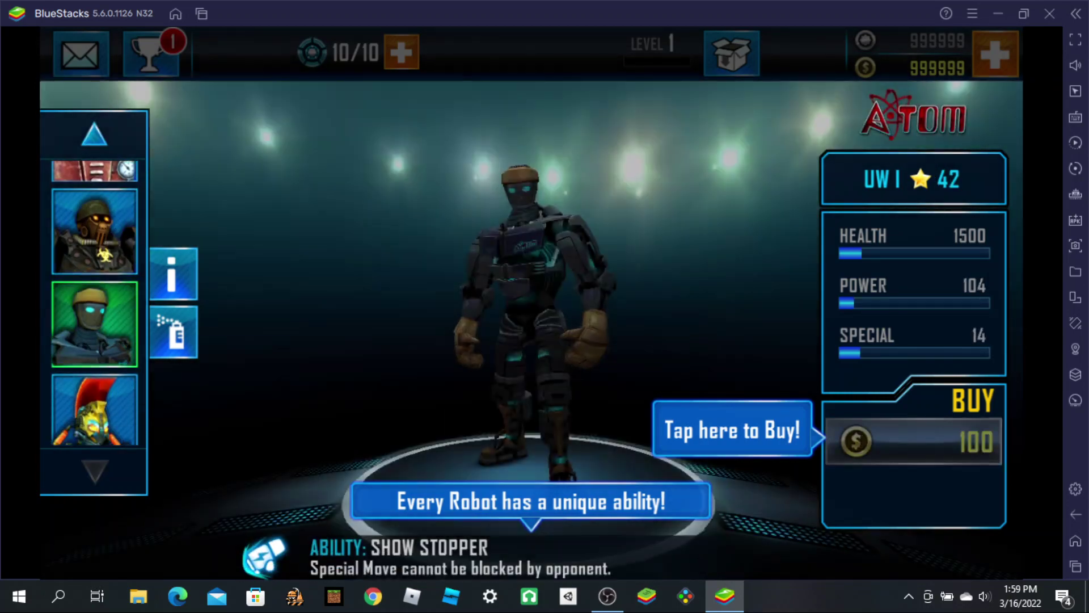
# Step: Buy the Atom robot for 100 gold coins, confirm the purchase, and select Atom as the active robot
pyautogui.click(913, 441)
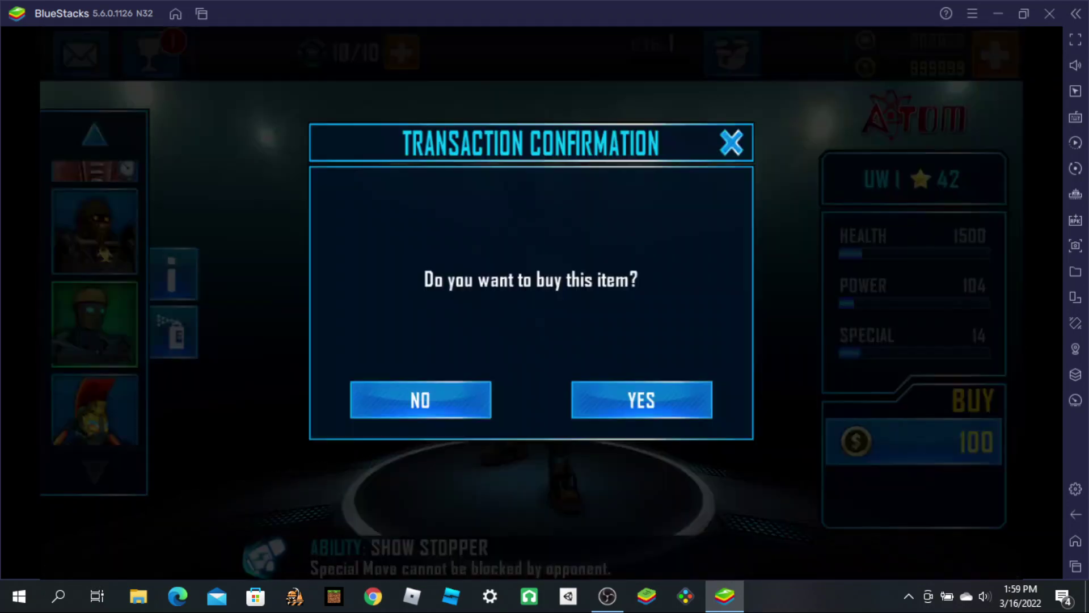
pyautogui.click(641, 400)
pyautogui.click(641, 400)
pyautogui.click(709, 425)
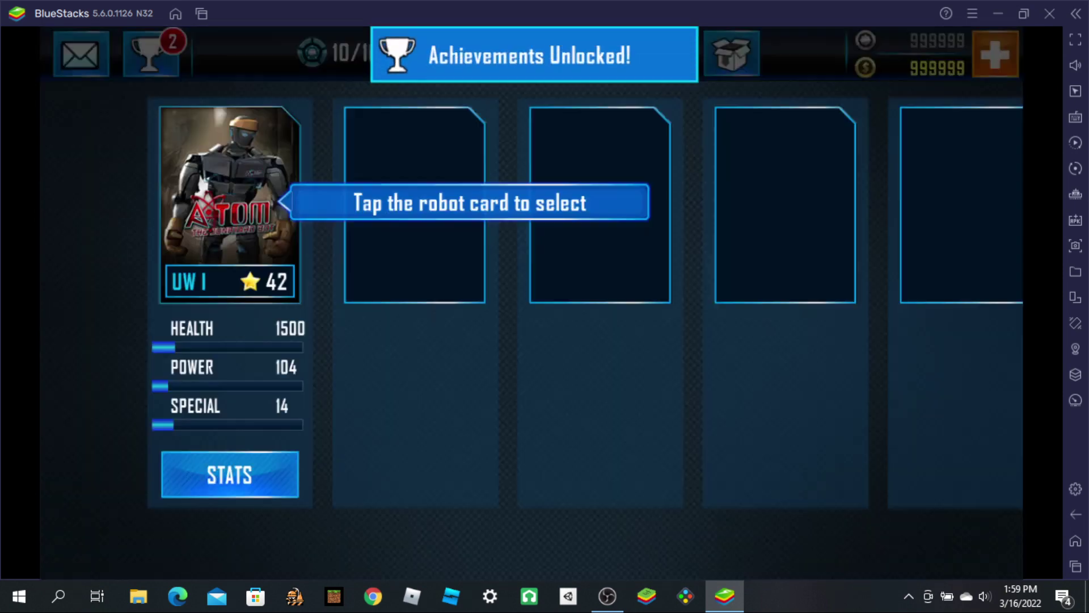
pyautogui.click(230, 205)
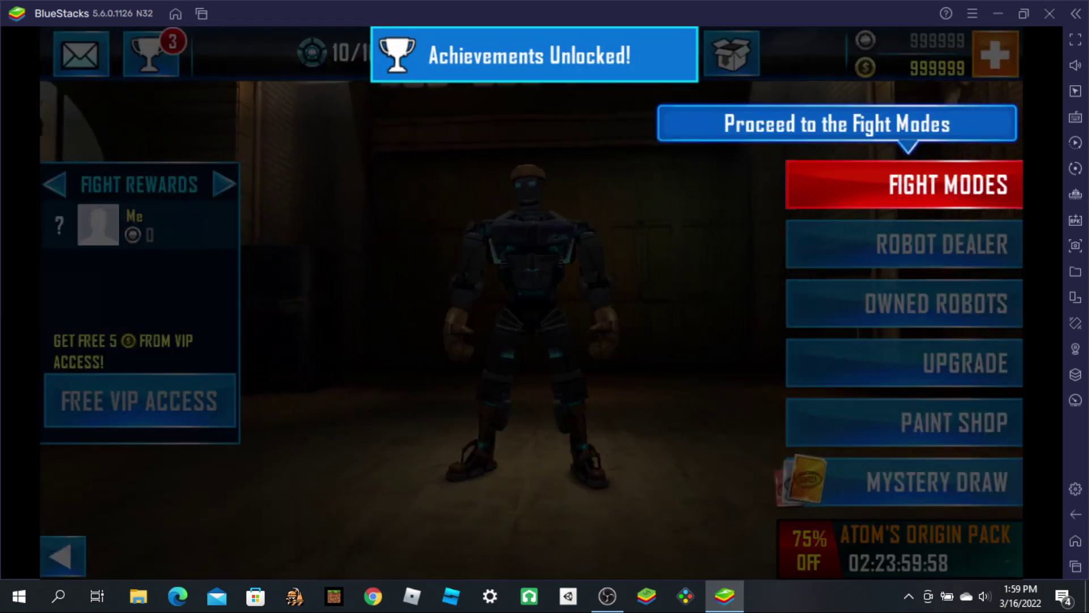
# Step: Open the fight modes, accept the Free Sparring introduction, and leave the game for the BlueStacks home screen
pyautogui.click(904, 184)
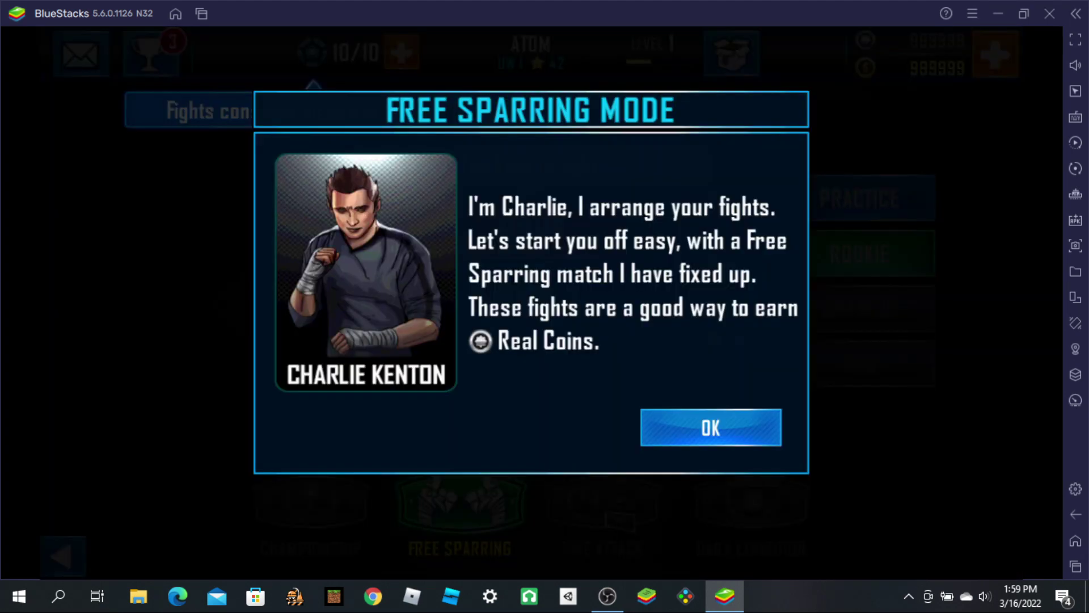
pyautogui.click(711, 428)
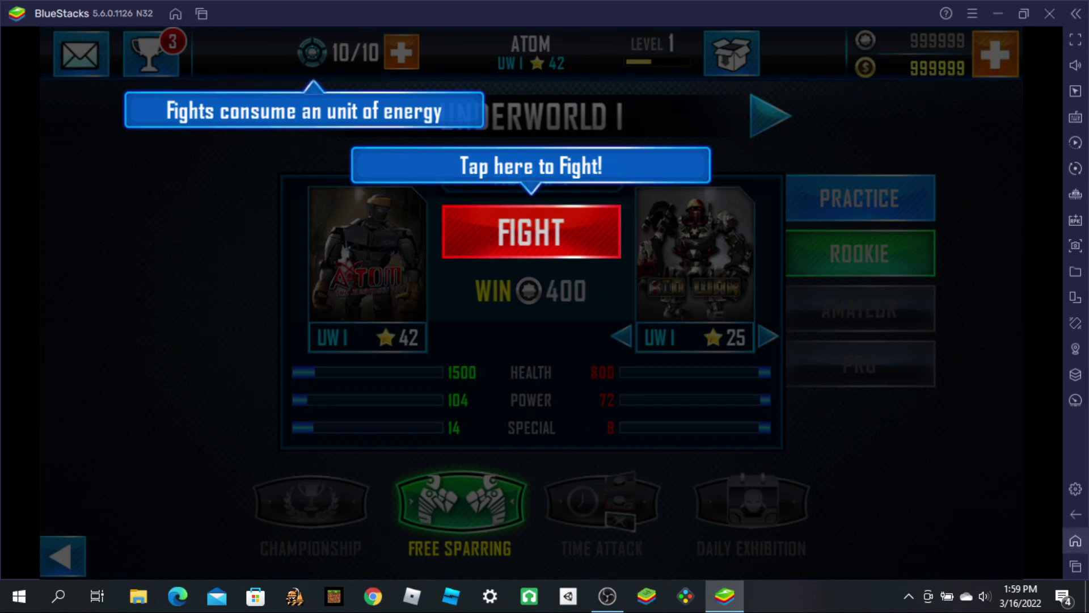
pyautogui.click(1076, 540)
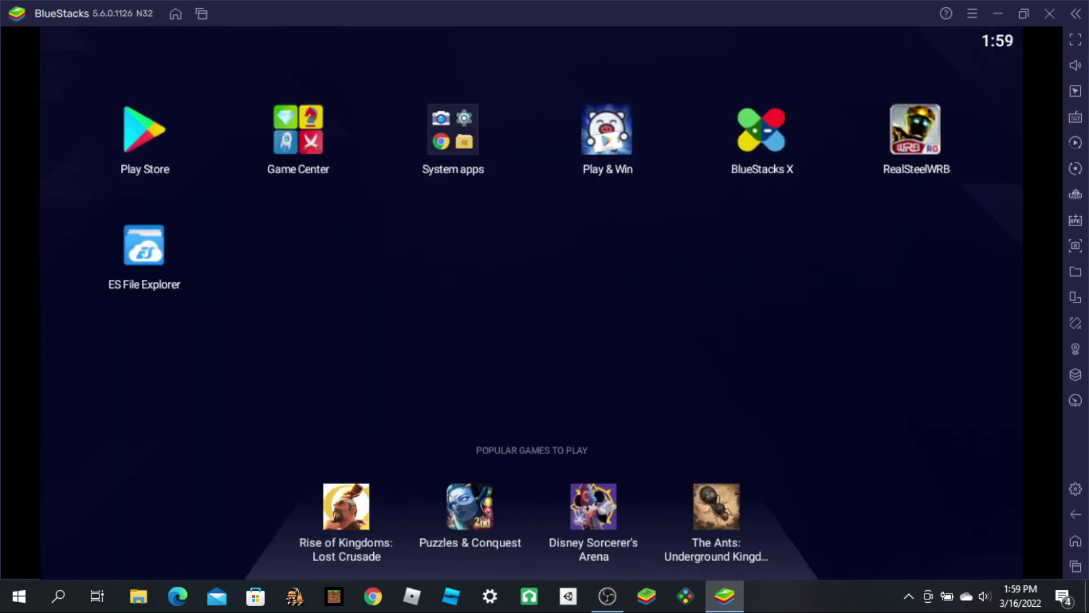